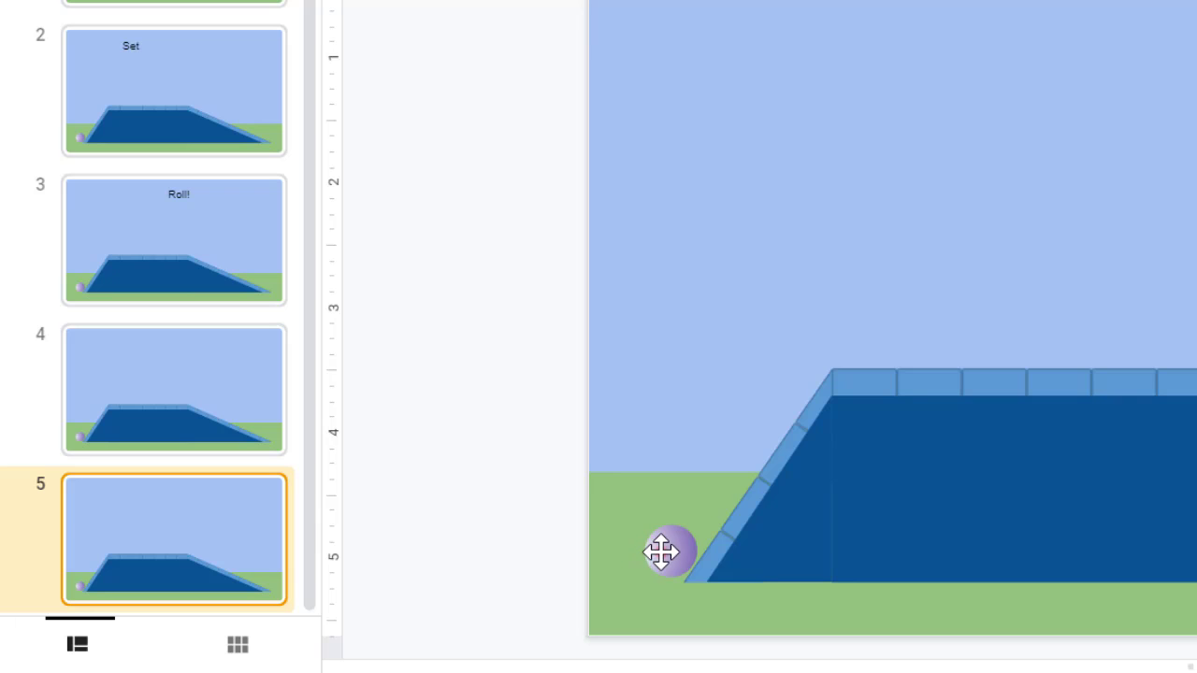
On slide 5, move the purple ball a short way up the ramp's steep side and rotate it clockwise as if rolling
{"action": "left_click", "coordinate": [661, 547]}
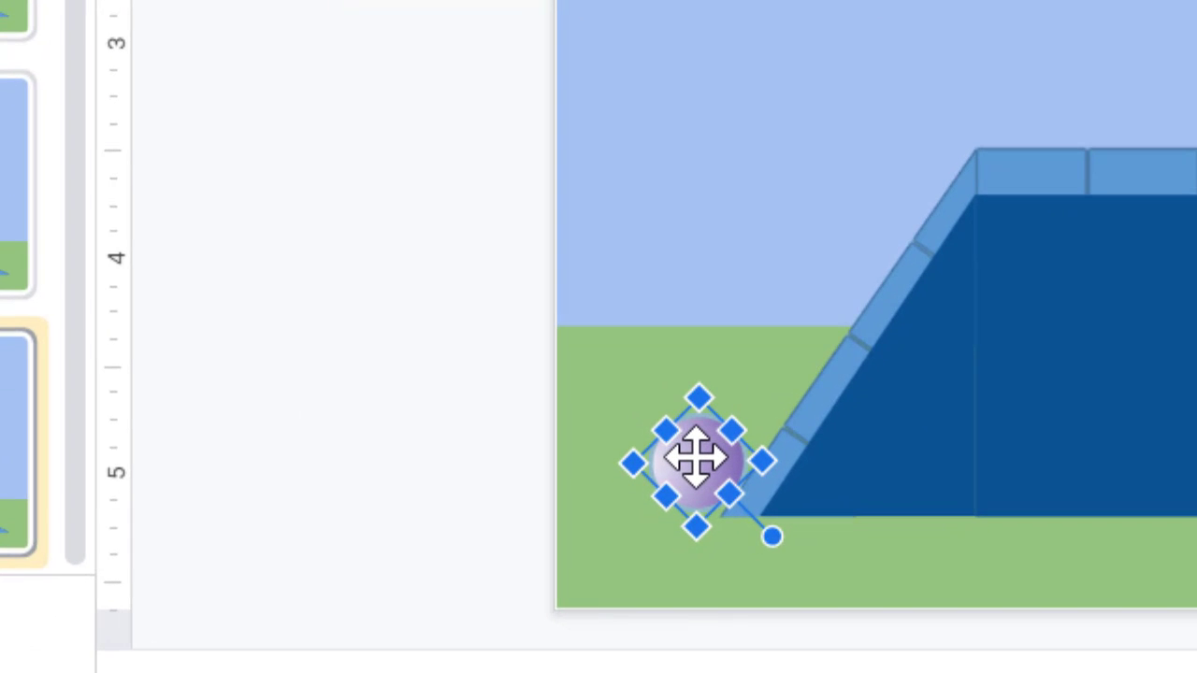
{"action": "left_click_drag", "start_coordinate": [697, 455], "coordinate": [740, 391]}
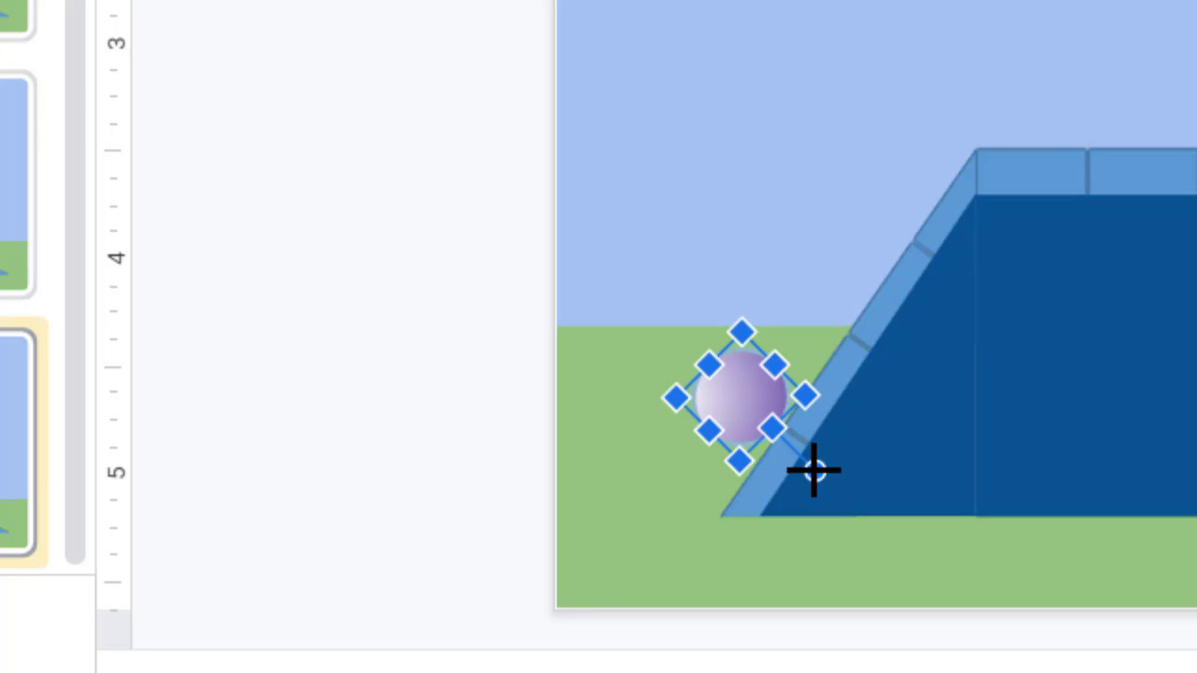
{"action": "left_click_drag", "start_coordinate": [813, 471], "coordinate": [709, 494]}
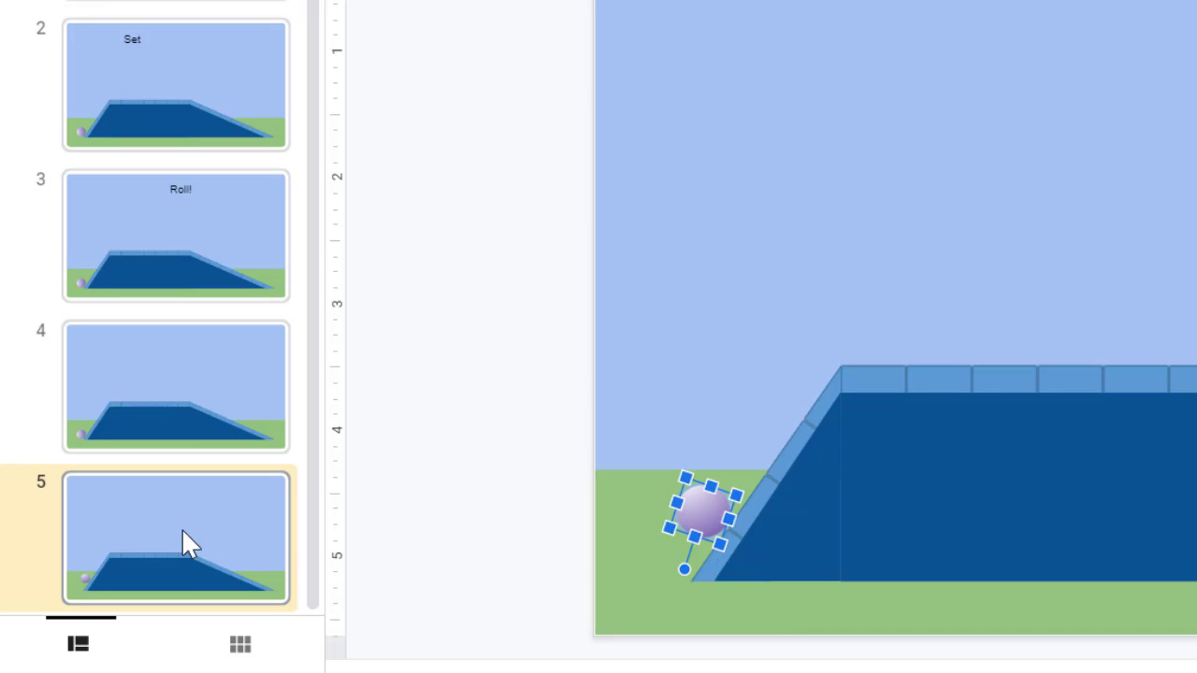
Duplicate slide 5, then move the copy's ball up to the ramp's second joint and rotate it further clockwise
{"action": "right_click", "coordinate": [184, 526]}
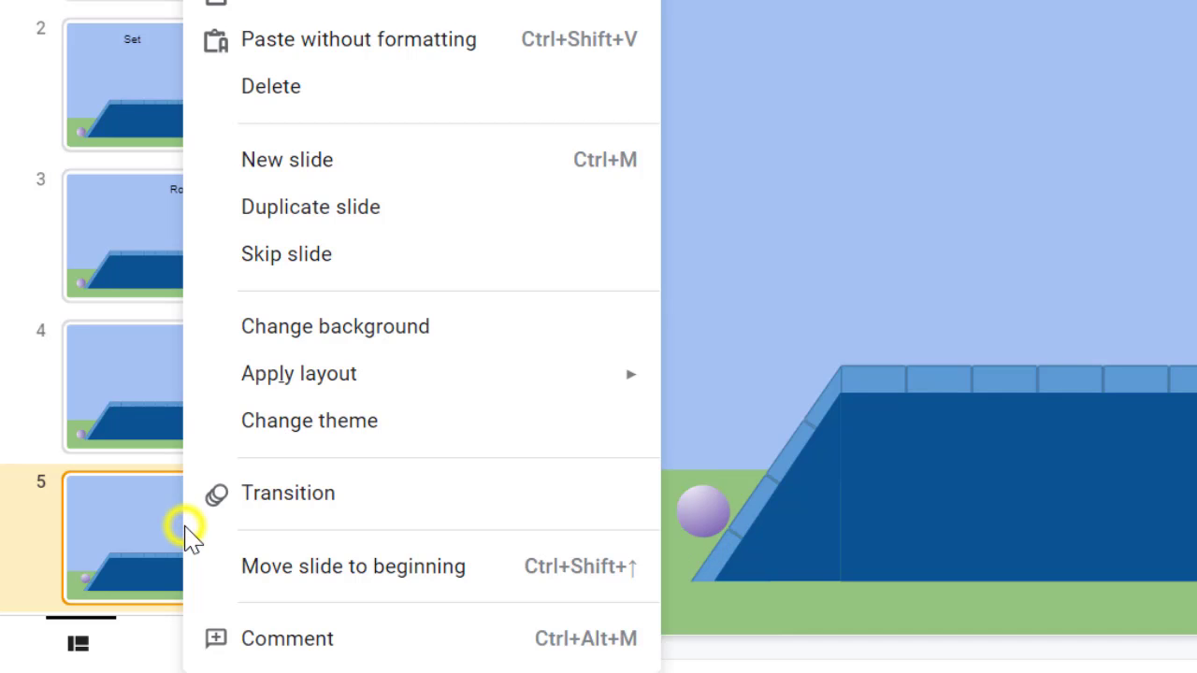
{"action": "left_click", "coordinate": [330, 209]}
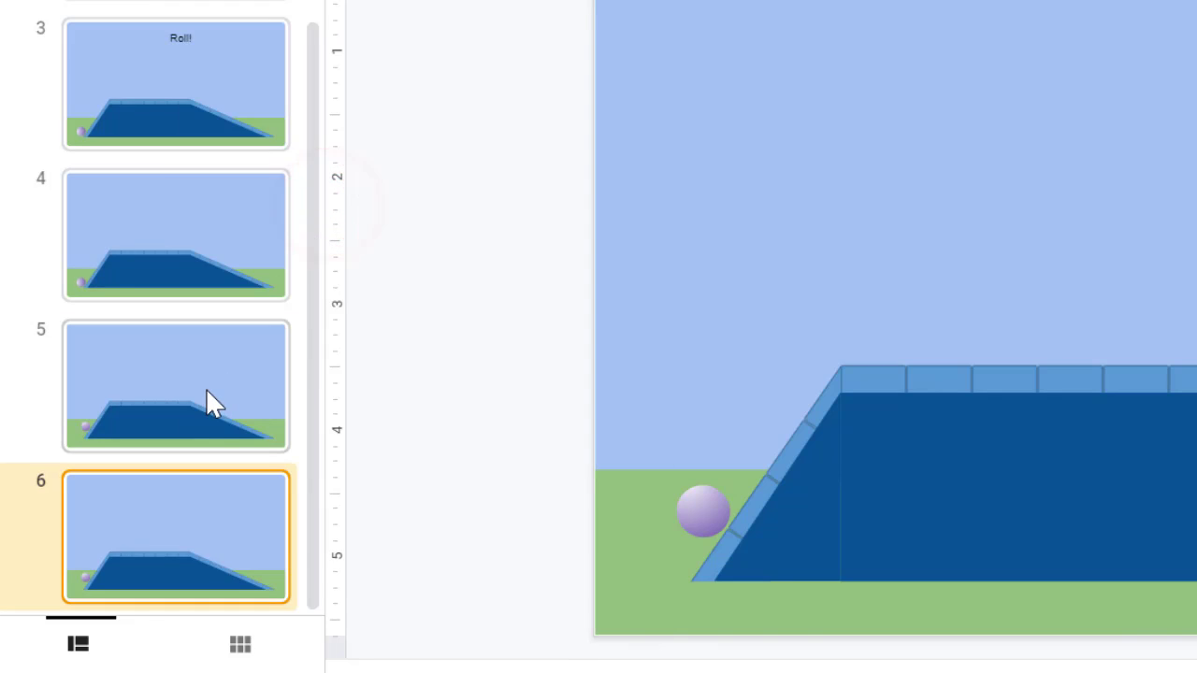
{"action": "left_click", "coordinate": [707, 502]}
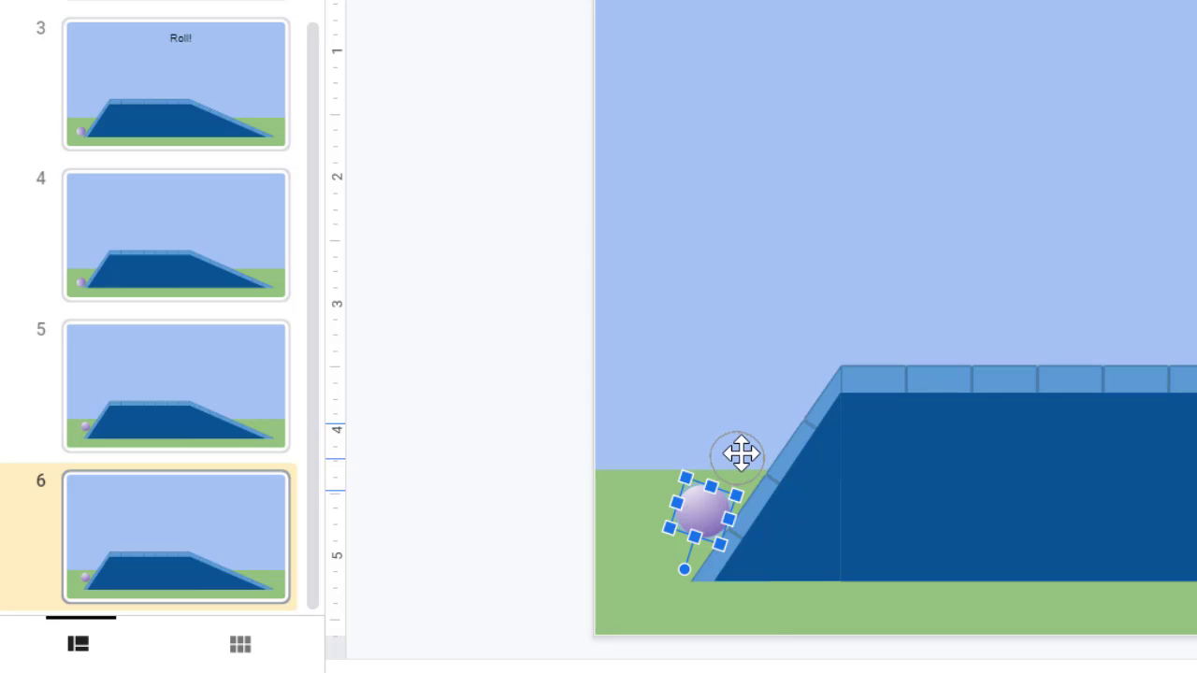
{"action": "left_click_drag", "start_coordinate": [741, 455], "coordinate": [742, 453]}
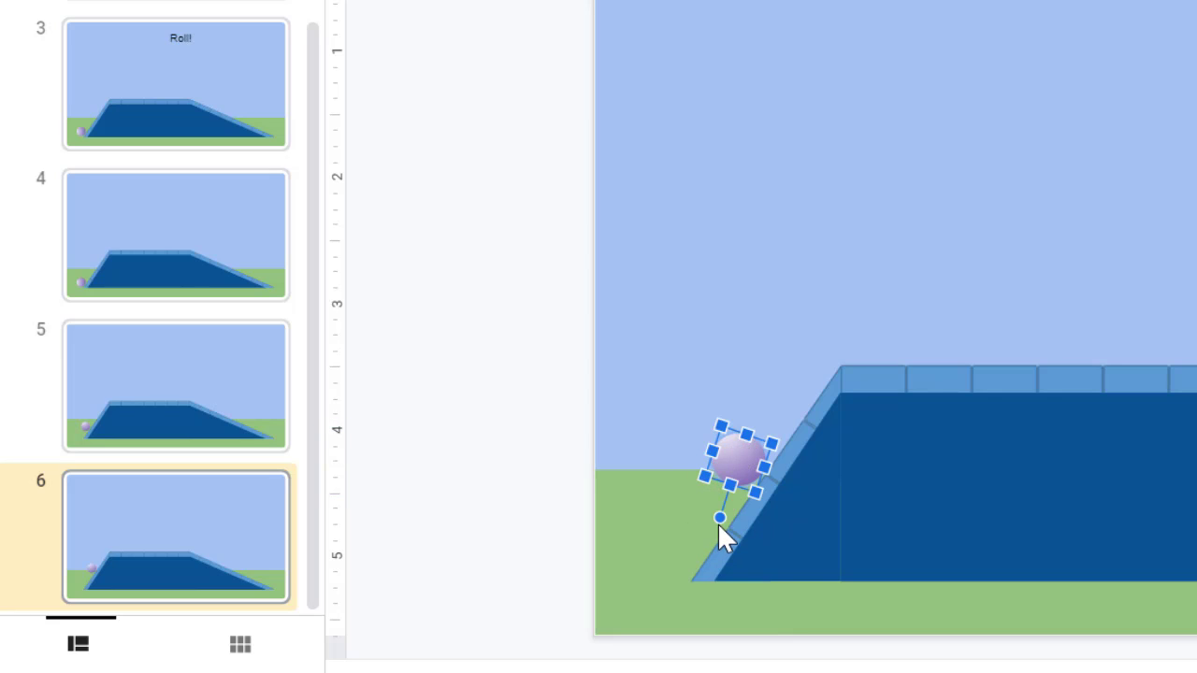
{"action": "left_click_drag", "start_coordinate": [718, 520], "coordinate": [674, 465]}
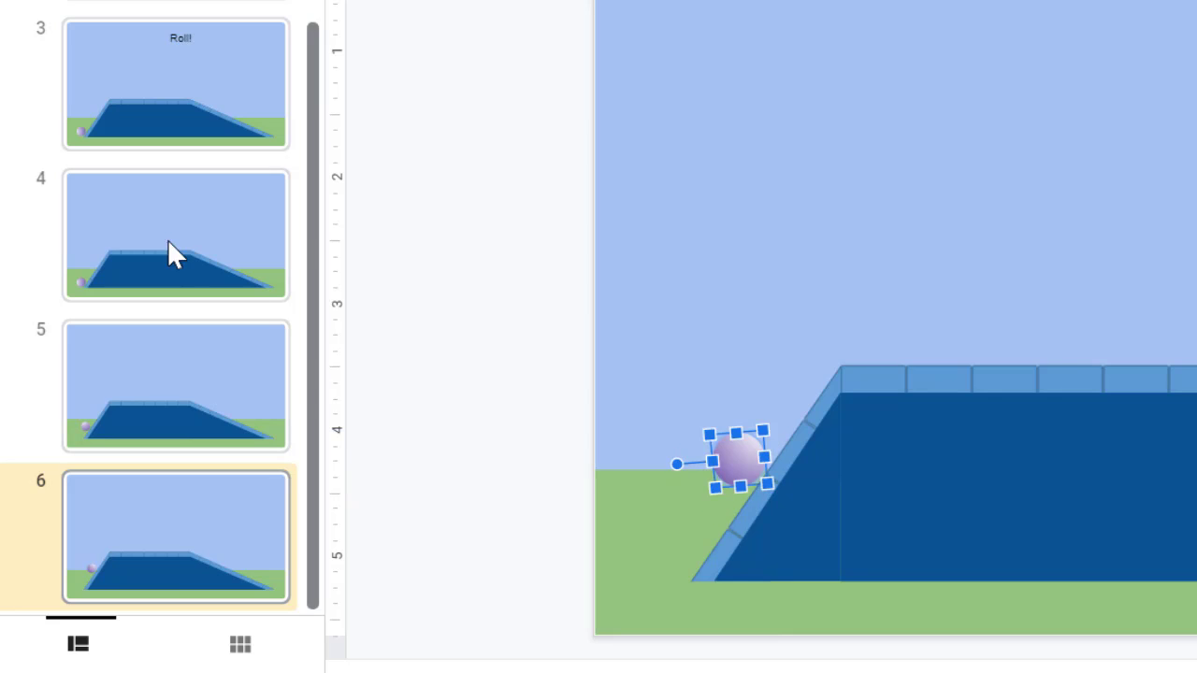
Duplicate slide 6, then move the copy's ball up beside the steep side's uppermost joint and turn it further clockwise
{"action": "right_click", "coordinate": [177, 535]}
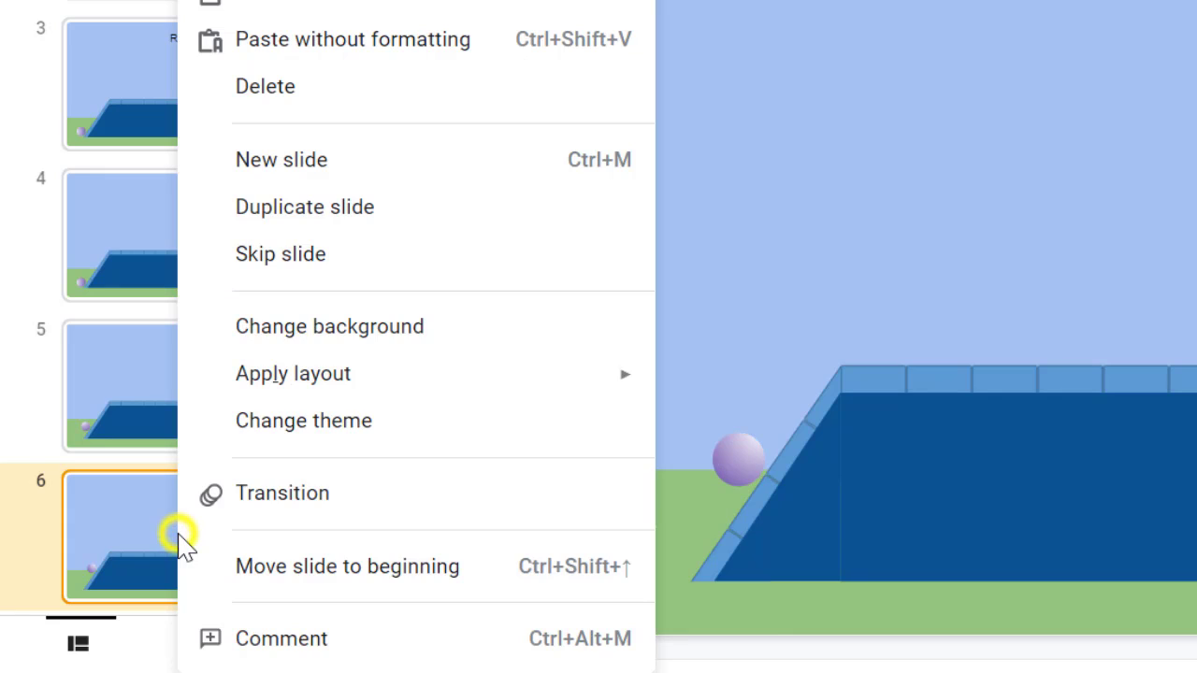
{"action": "left_click", "coordinate": [304, 210]}
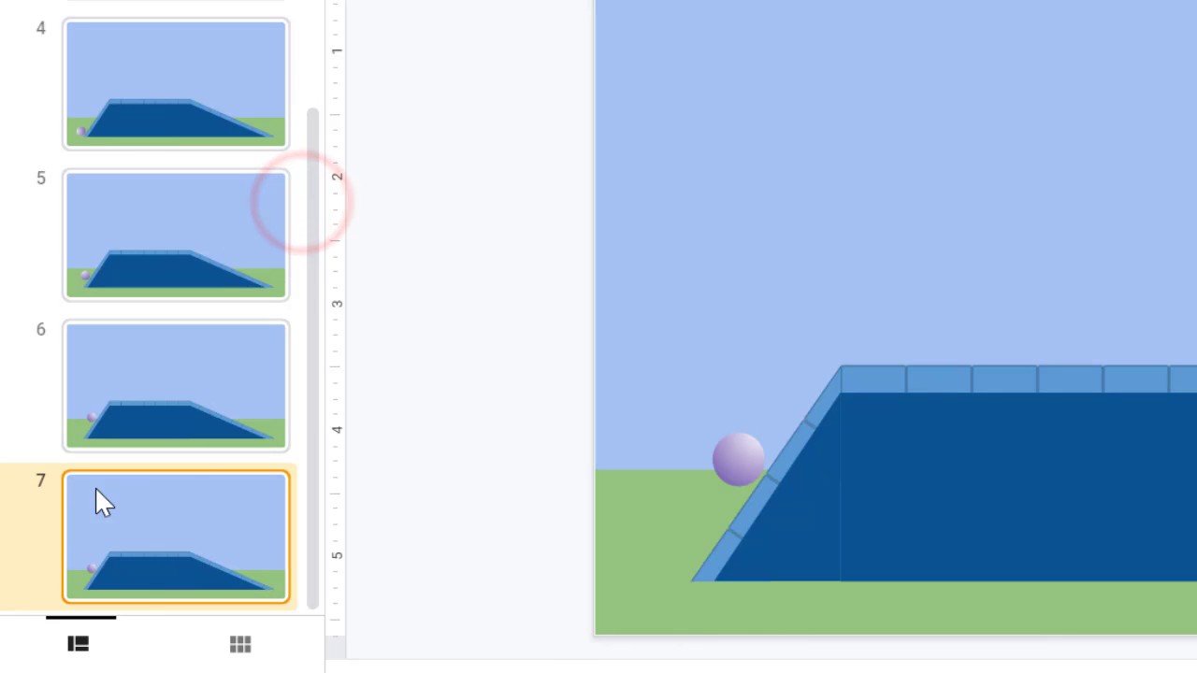
{"action": "left_click_drag", "start_coordinate": [730, 458], "coordinate": [776, 398]}
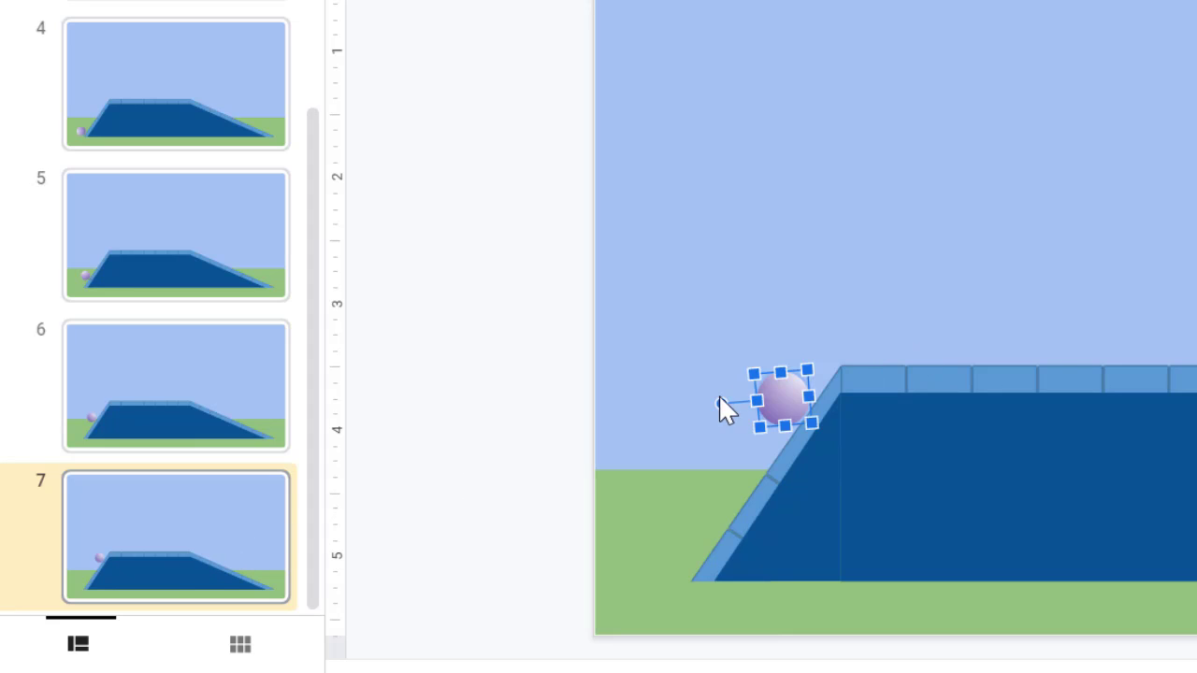
{"action": "left_click_drag", "start_coordinate": [720, 402], "coordinate": [735, 345]}
Duplicate slide 7, then move the copy's ball to the top corner of the steep side and rotate it clockwise until upright
{"action": "right_click", "coordinate": [189, 541]}
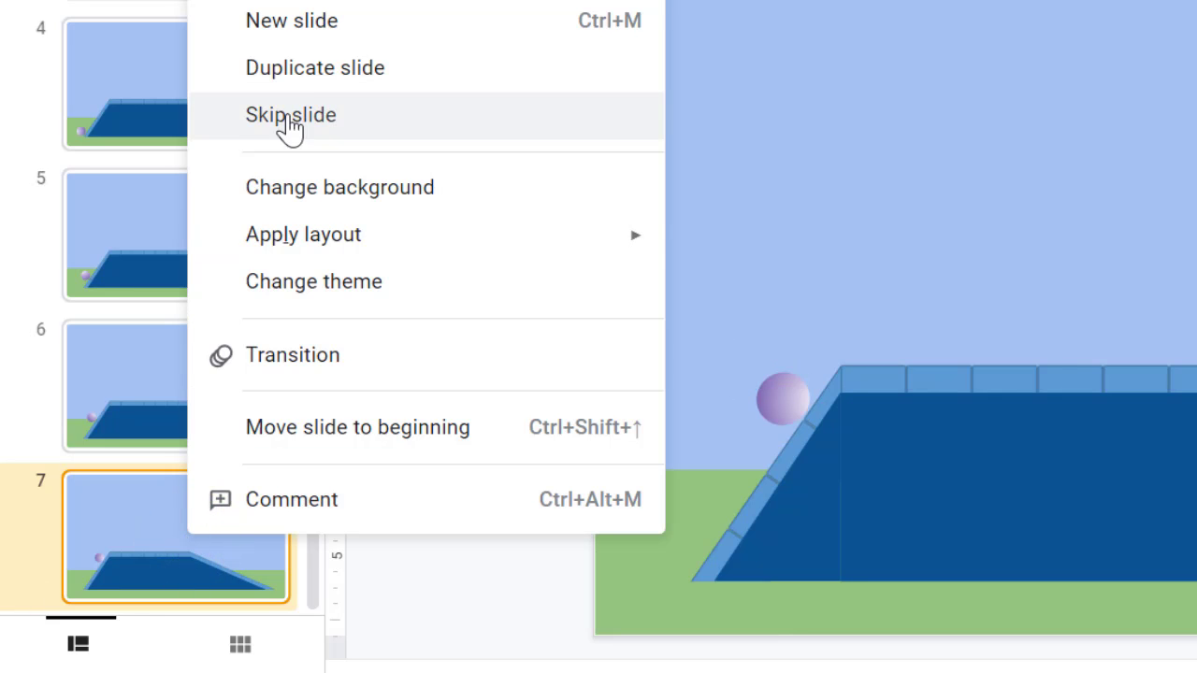
{"action": "left_click", "coordinate": [339, 65]}
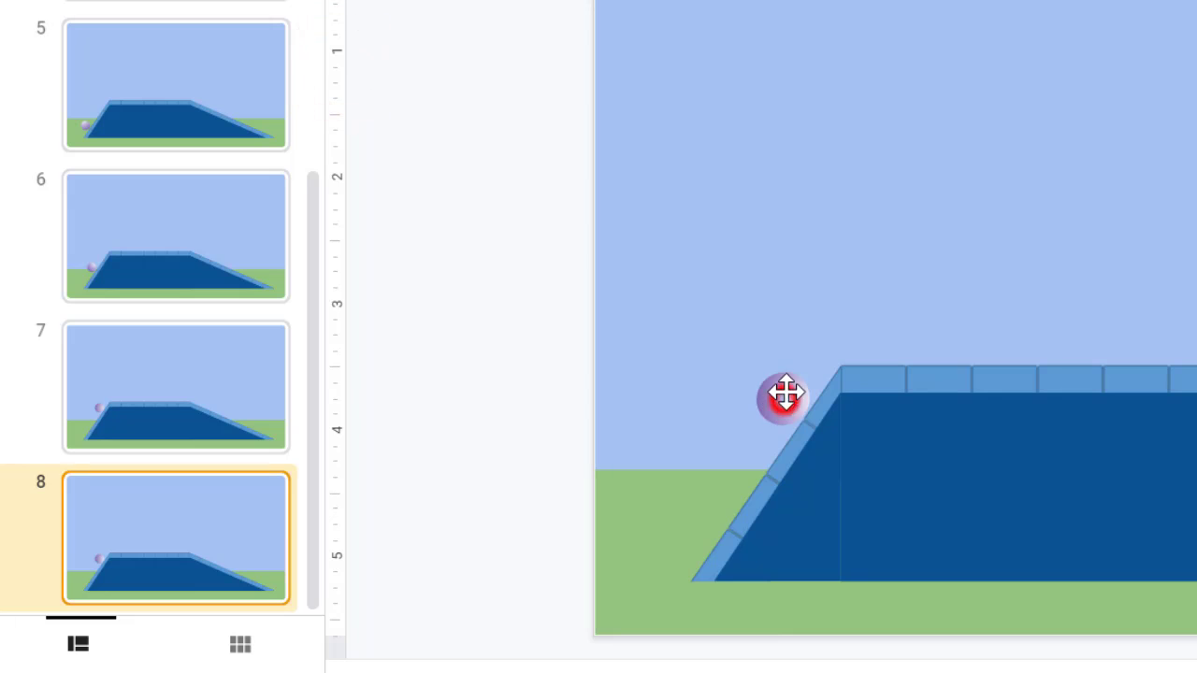
{"action": "left_click_drag", "start_coordinate": [784, 397], "coordinate": [822, 346]}
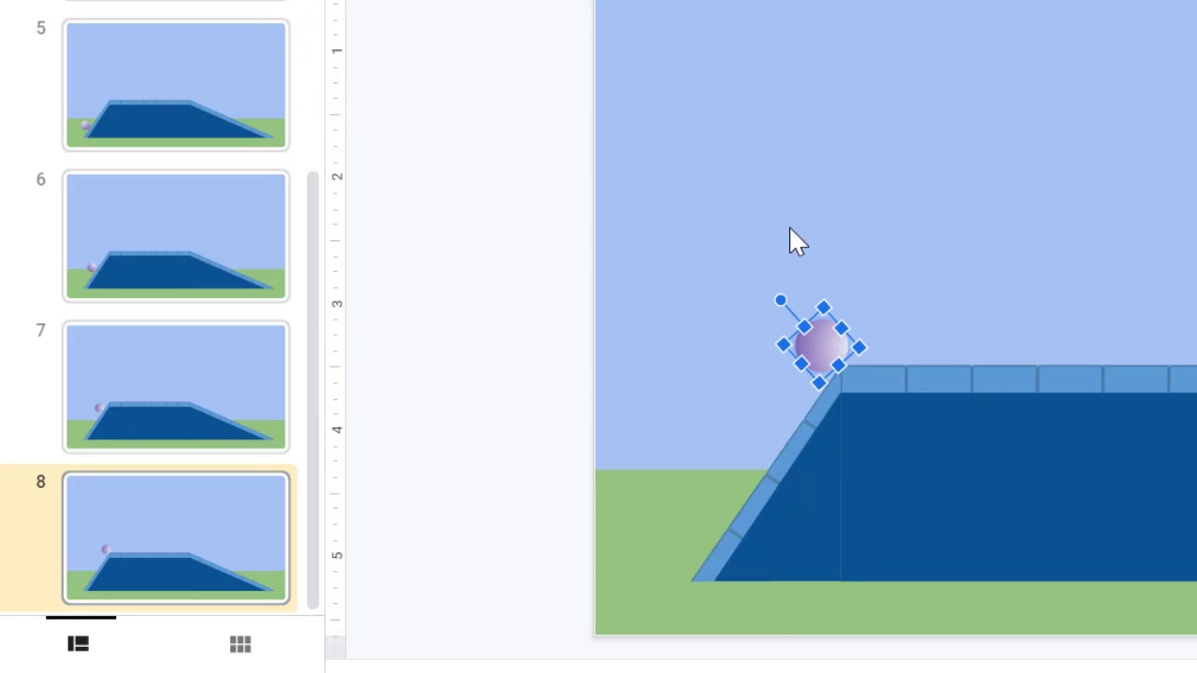
{"action": "left_click_drag", "start_coordinate": [784, 299], "coordinate": [821, 281]}
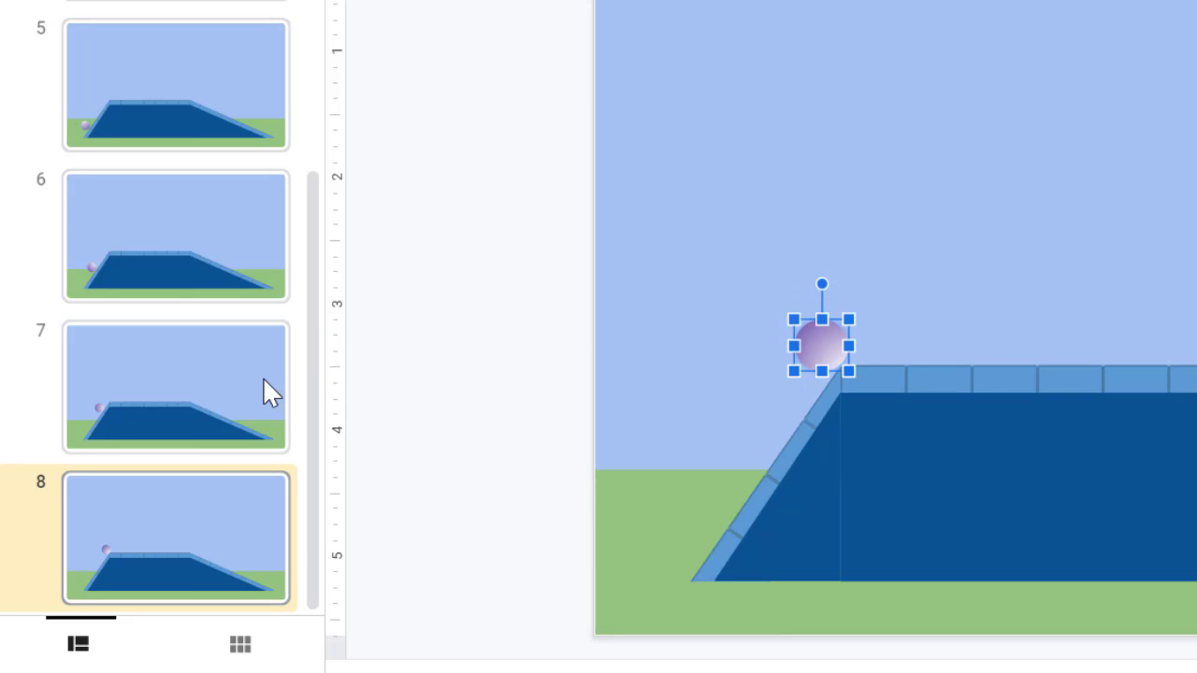
Duplicate slide 8, then lift the copy's ball into the air just past the ramp's top corner and rotate it clockwise
{"action": "right_click", "coordinate": [213, 543]}
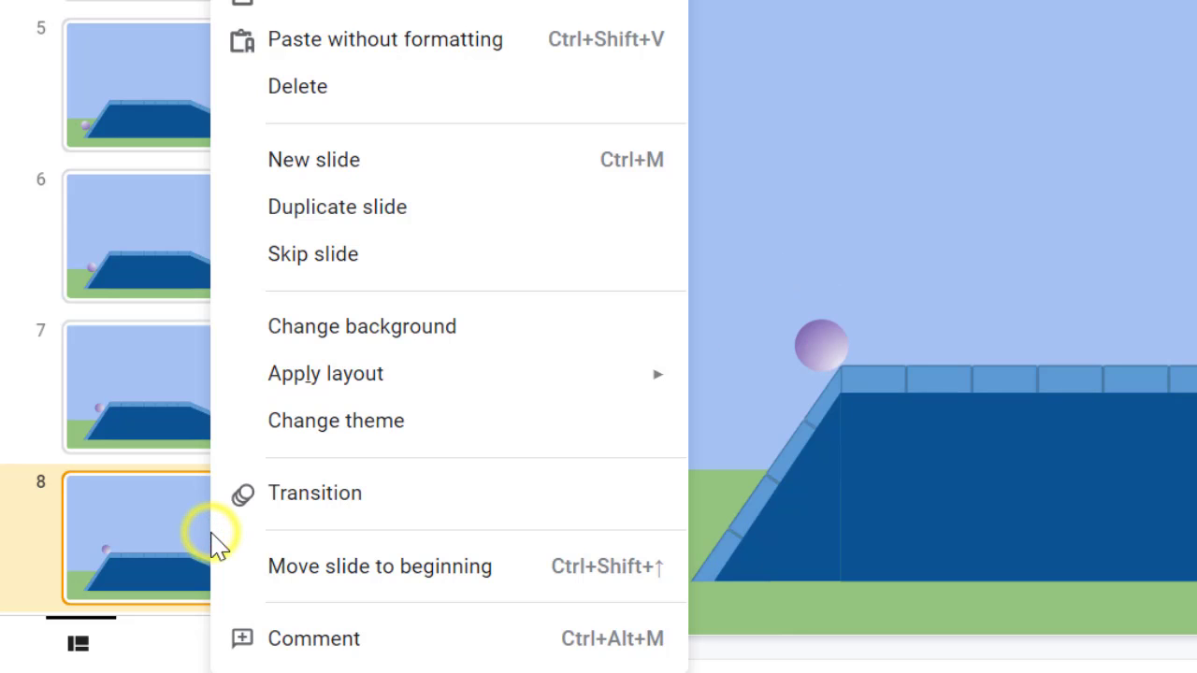
{"action": "left_click", "coordinate": [407, 216]}
{"action": "left_click_drag", "start_coordinate": [836, 353], "coordinate": [870, 329]}
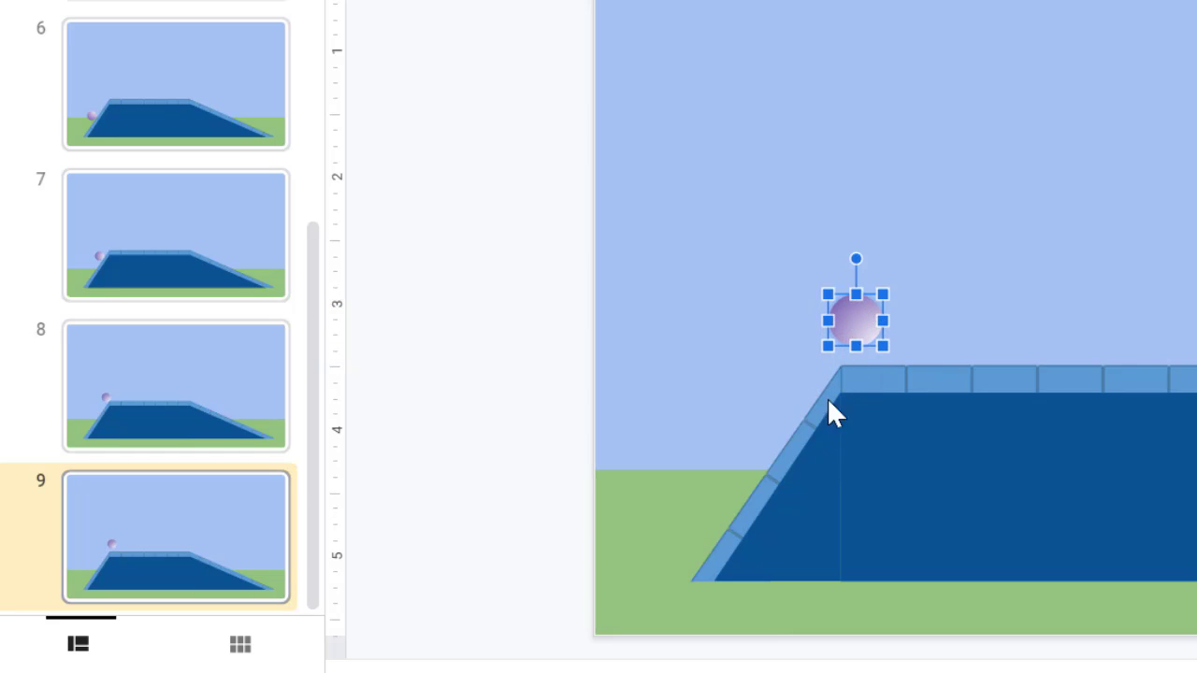
{"action": "left_click_drag", "start_coordinate": [856, 259], "coordinate": [916, 285]}
Duplicate slide 9, then move the copy's ball slightly higher above the end of the first flat tile and rotate it clockwise
{"action": "right_click", "coordinate": [184, 542]}
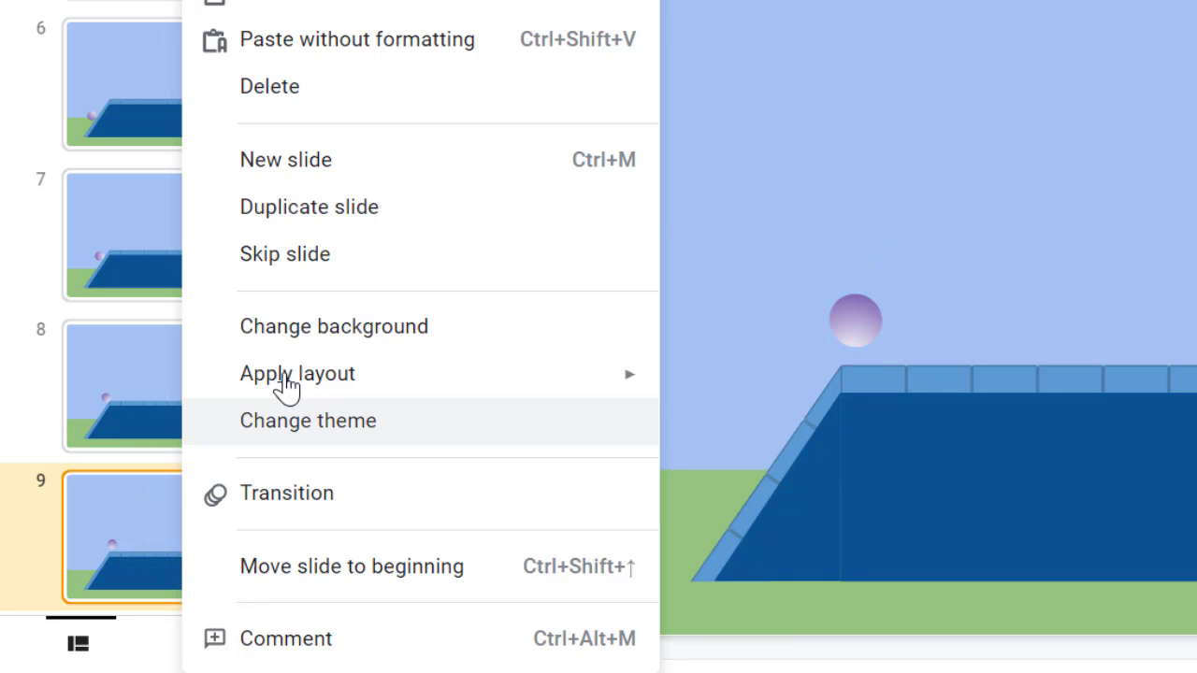
{"action": "left_click", "coordinate": [335, 209]}
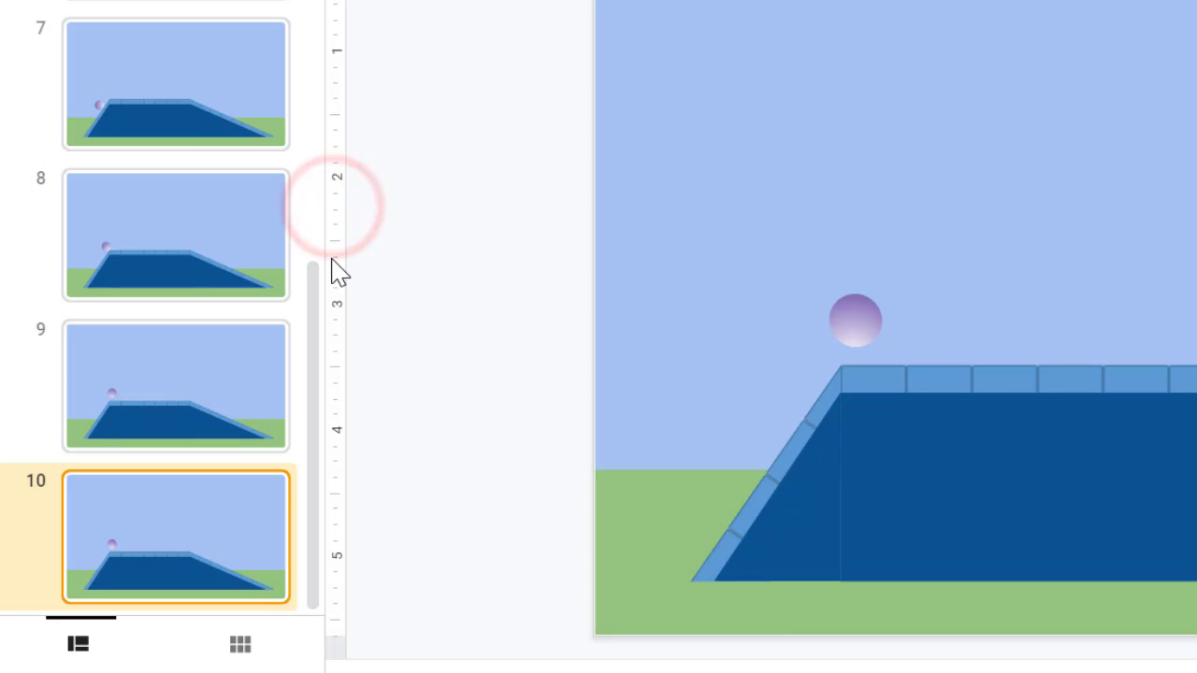
{"action": "left_click", "coordinate": [851, 318]}
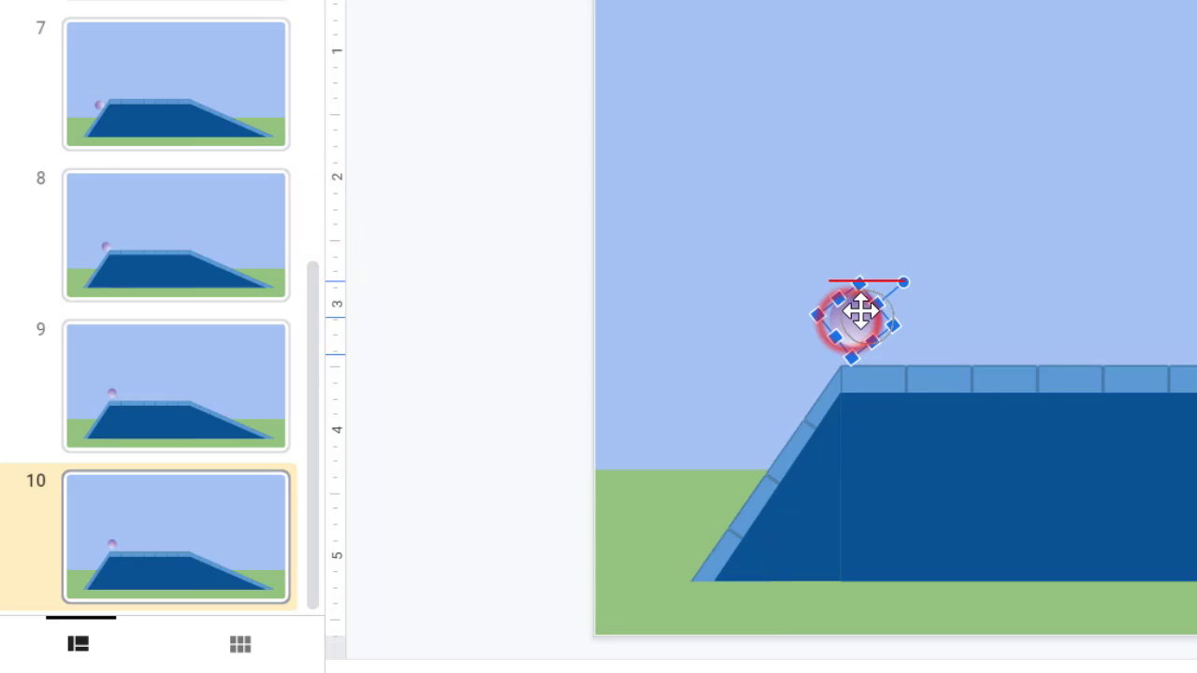
{"action": "left_click_drag", "start_coordinate": [878, 308], "coordinate": [890, 309]}
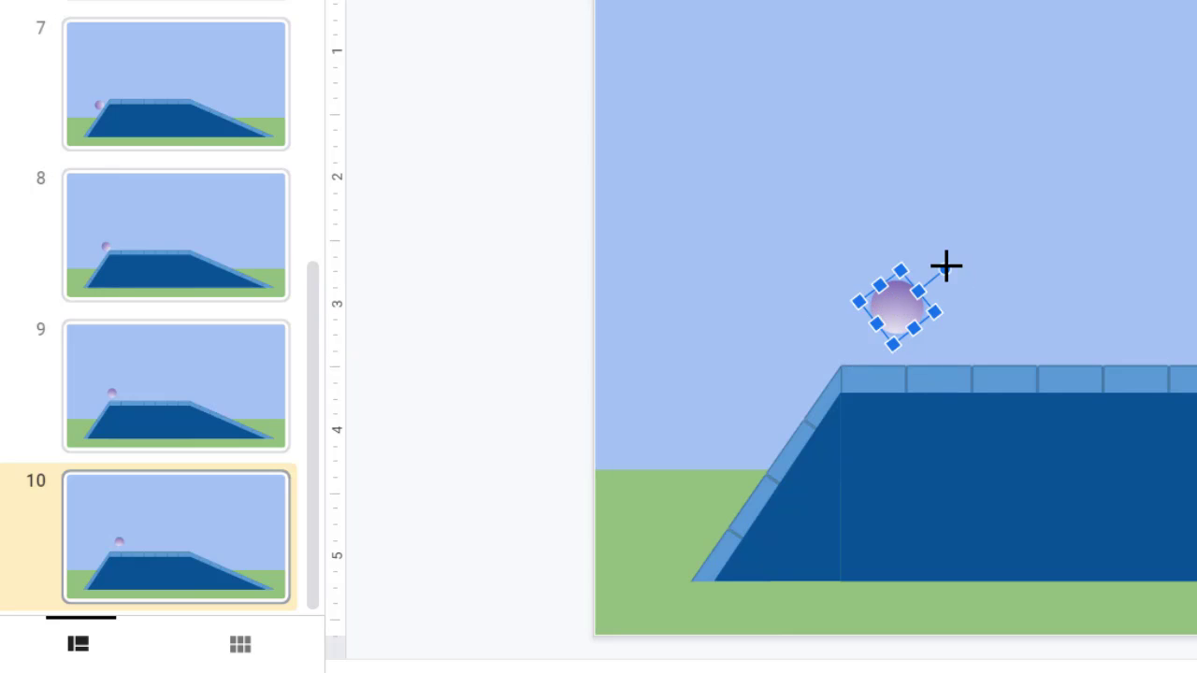
{"action": "left_click_drag", "start_coordinate": [944, 269], "coordinate": [965, 305]}
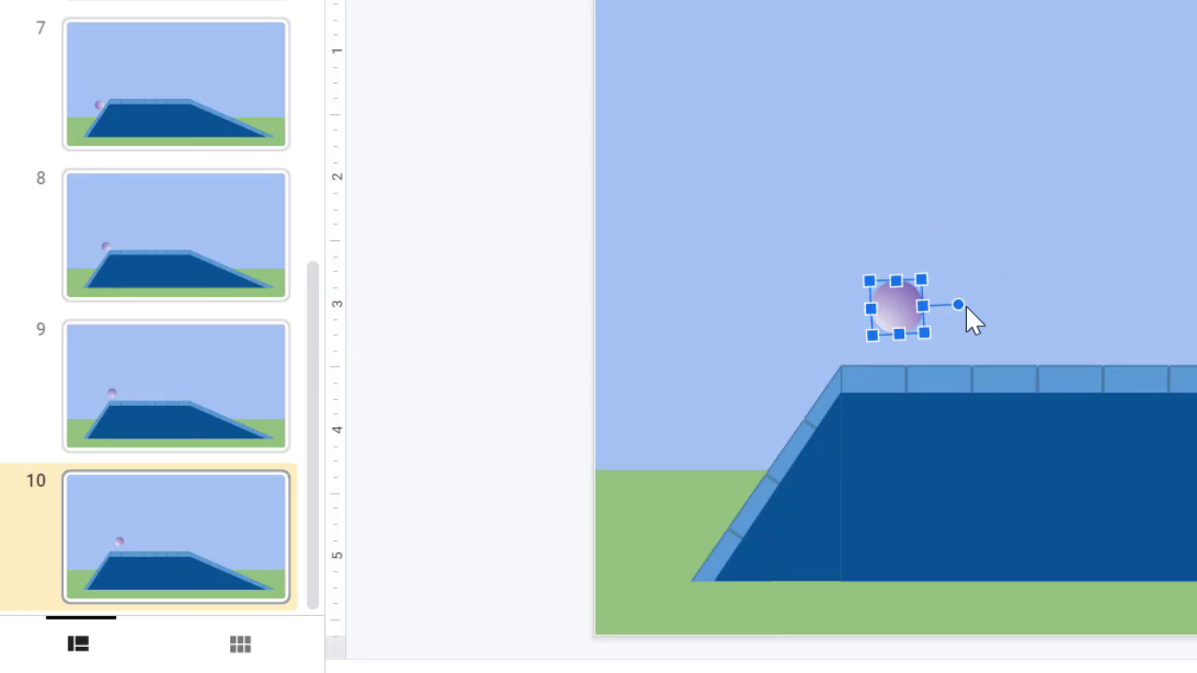
Flip back through the slides from 10 to 1 and forward again to slide 10 to check the ball's motion
{"action": "left_click", "coordinate": [131, 537]}
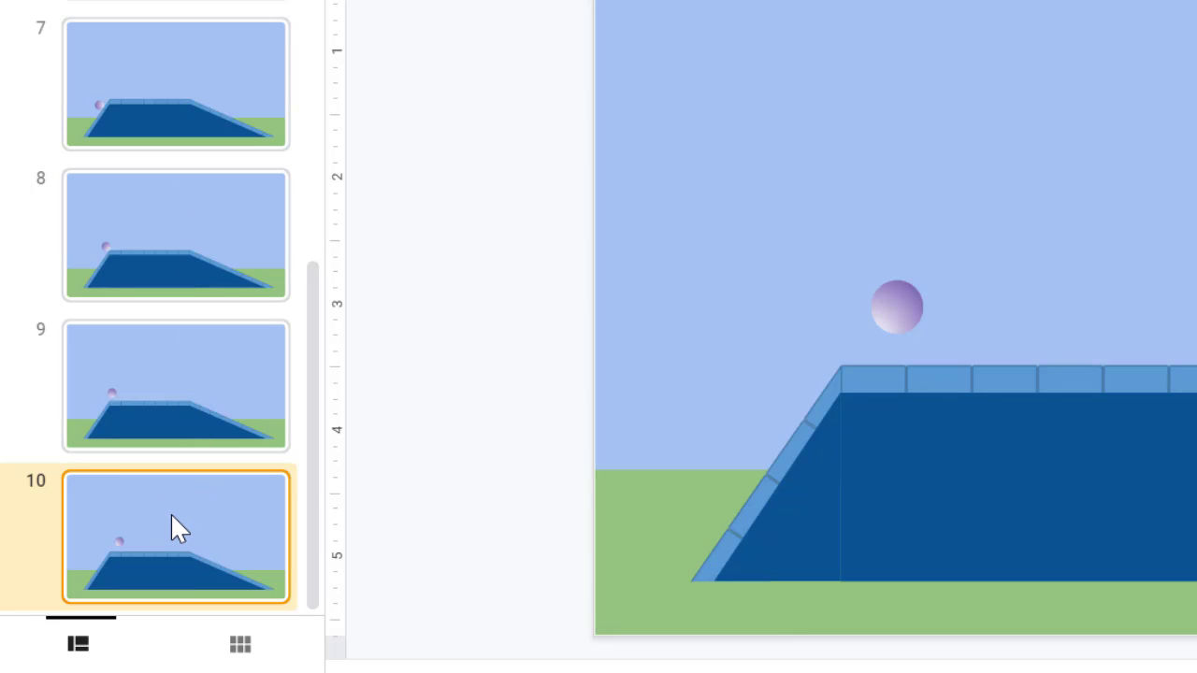
{"action": "left_click", "coordinate": [171, 517]}
{"action": "key", "text": "Up"}
{"action": "key", "text": "Up"}
{"action": "key", "text": "Up"}
{"action": "key", "text": "Up"}
{"action": "key", "text": "Up"}
{"action": "key", "text": "Up"}
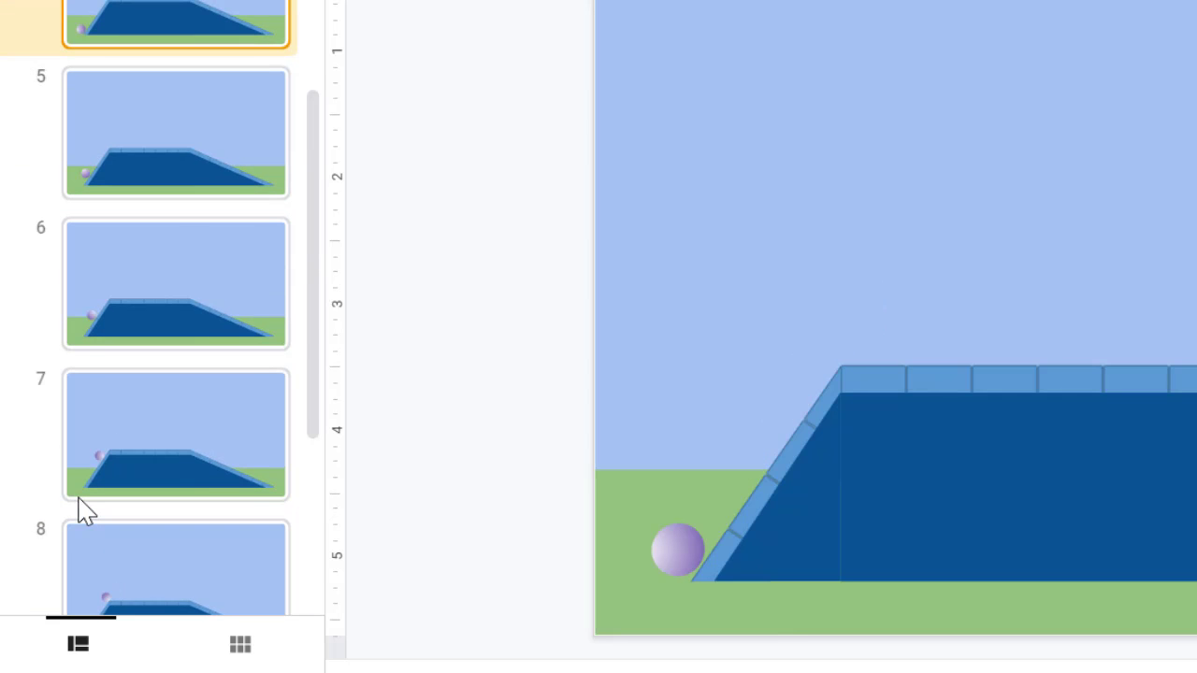
{"action": "key", "text": "Up"}
{"action": "key", "text": "Up"}
{"action": "key", "text": "Up"}
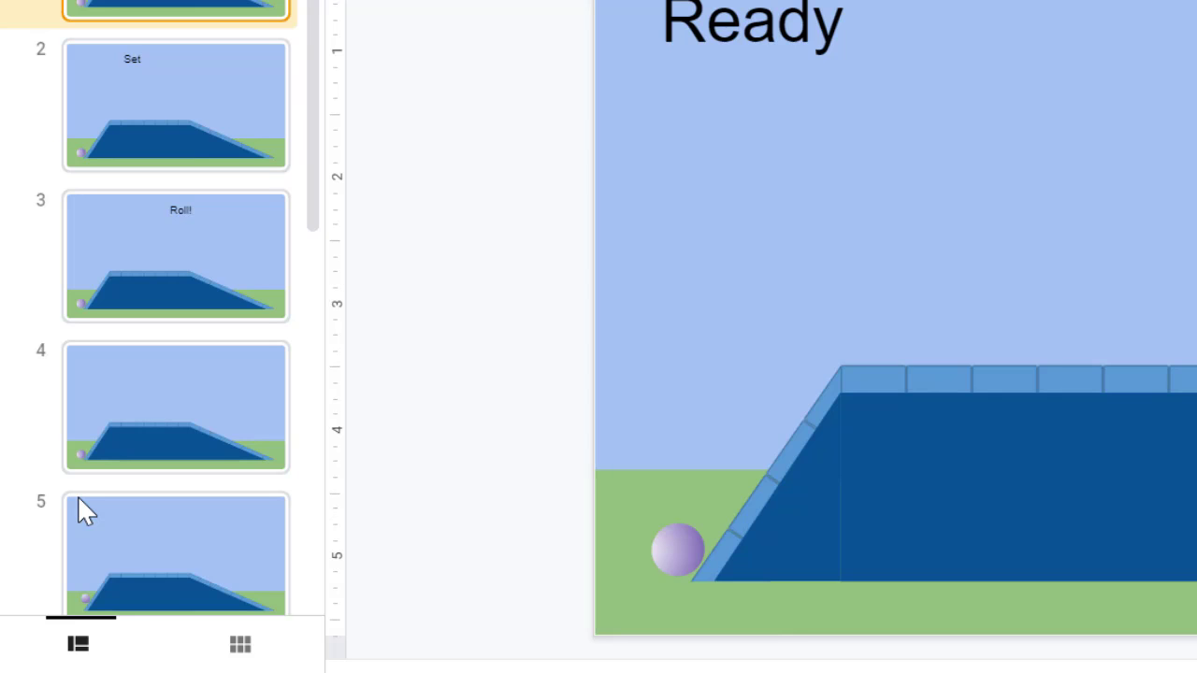
{"action": "key", "text": "Down"}
{"action": "key", "text": "Down"}
{"action": "key", "text": "Down"}
{"action": "key", "text": "Down"}
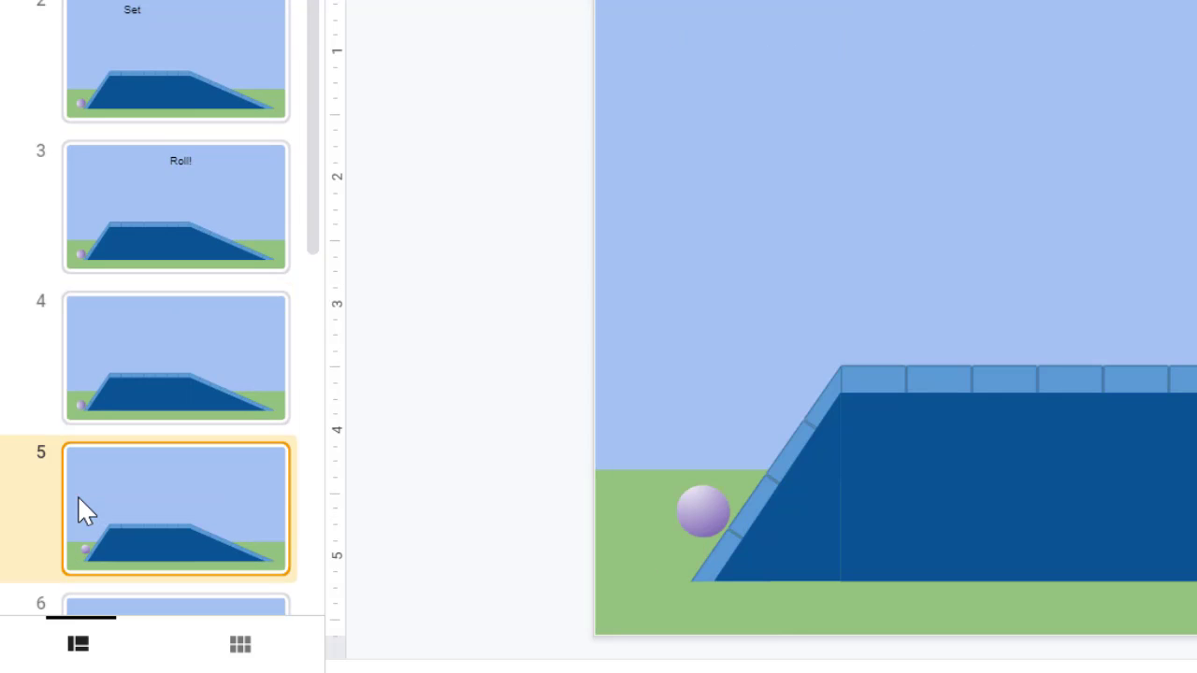
{"action": "key", "text": "Down"}
{"action": "key", "text": "Down"}
{"action": "key", "text": "Down"}
{"action": "key", "text": "Down"}
{"action": "key", "text": "Down"}
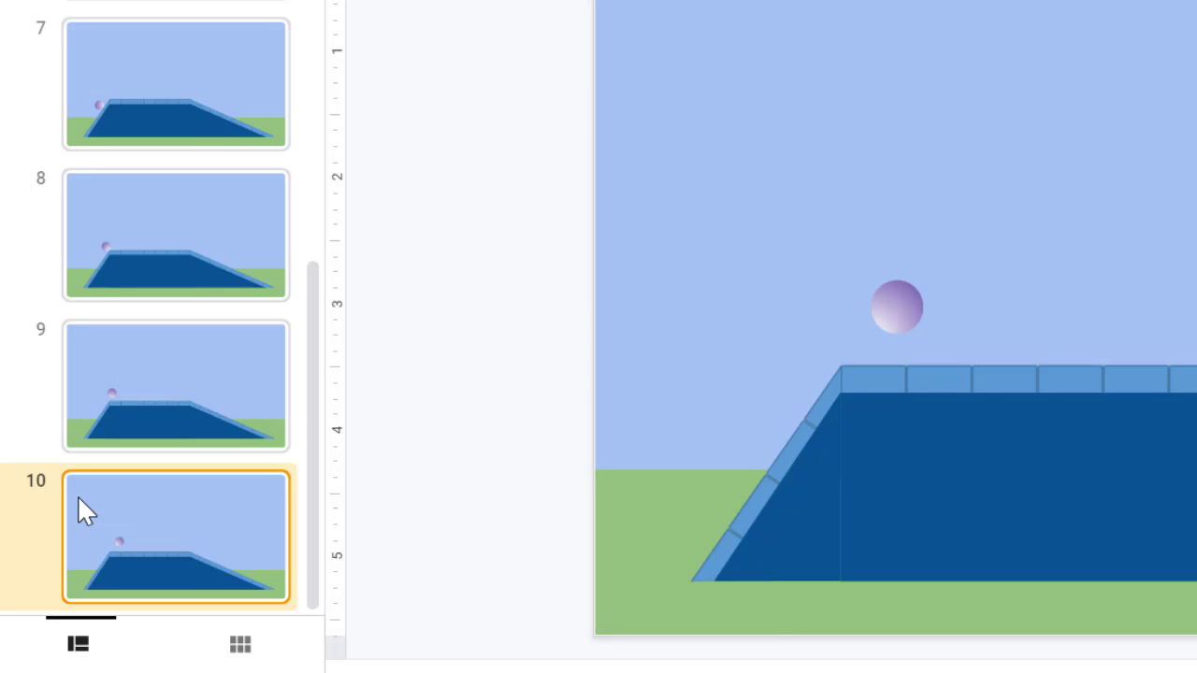
Duplicate slide 10, then move the copy's ball forward and slightly down above the second flat tile and rotate it clockwise
{"action": "right_click", "coordinate": [189, 520]}
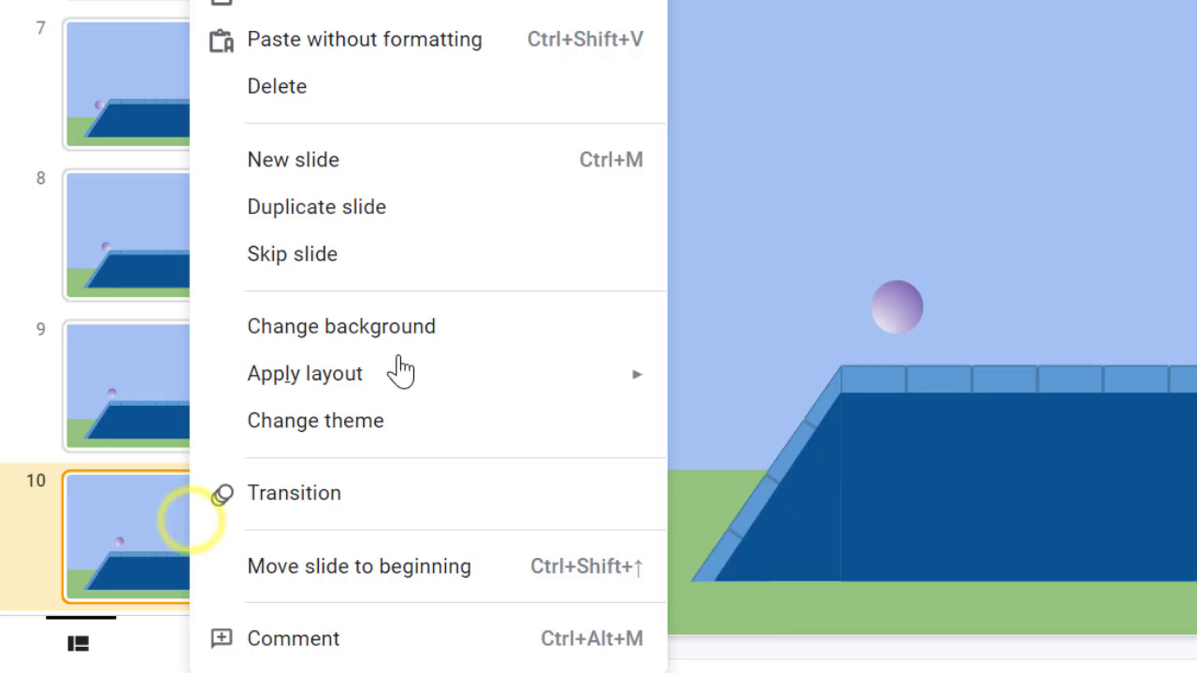
{"action": "left_click", "coordinate": [365, 204]}
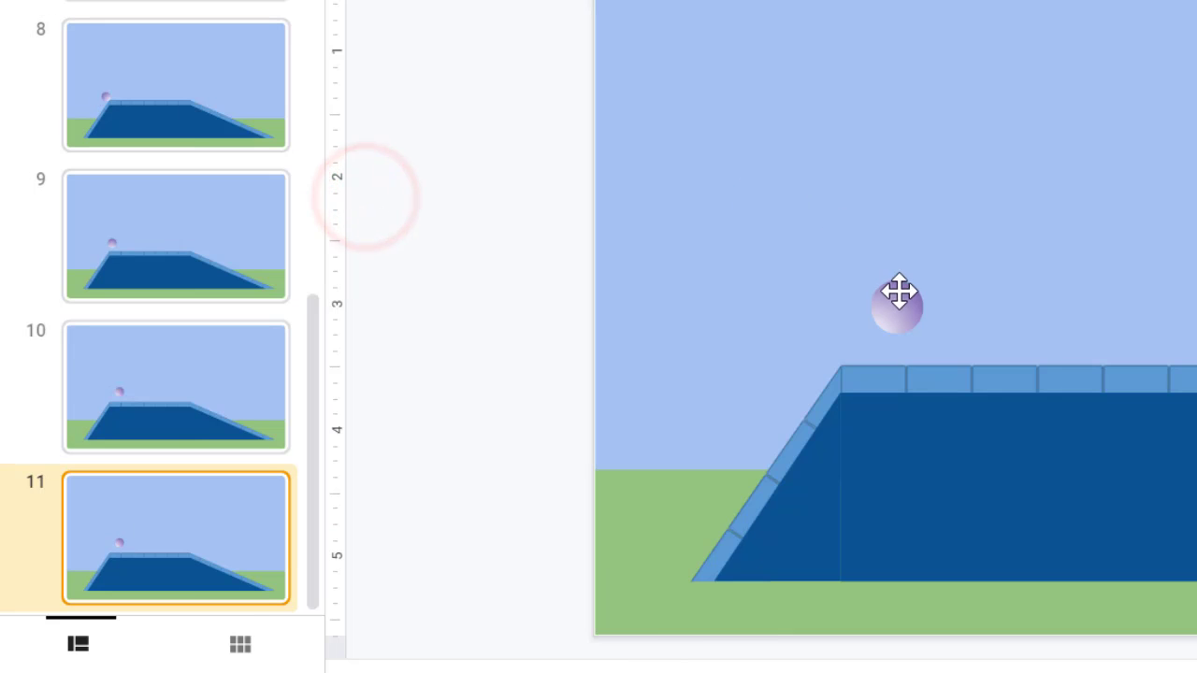
{"action": "left_click", "coordinate": [899, 304]}
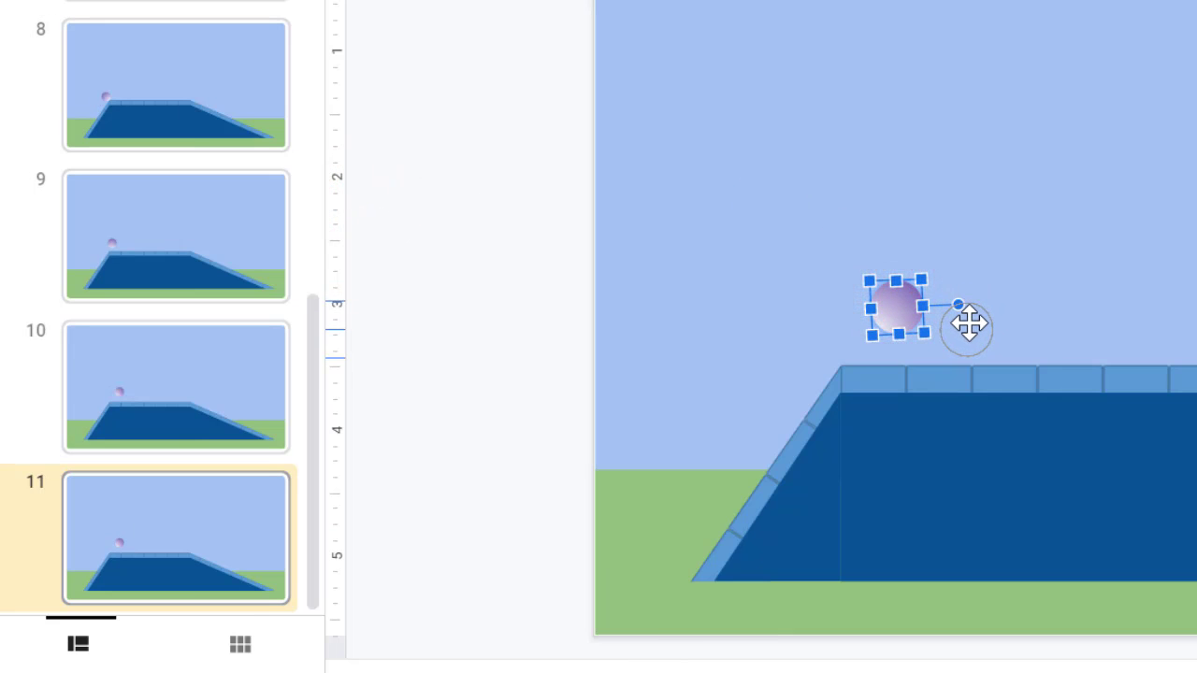
{"action": "left_click_drag", "start_coordinate": [962, 319], "coordinate": [1011, 355]}
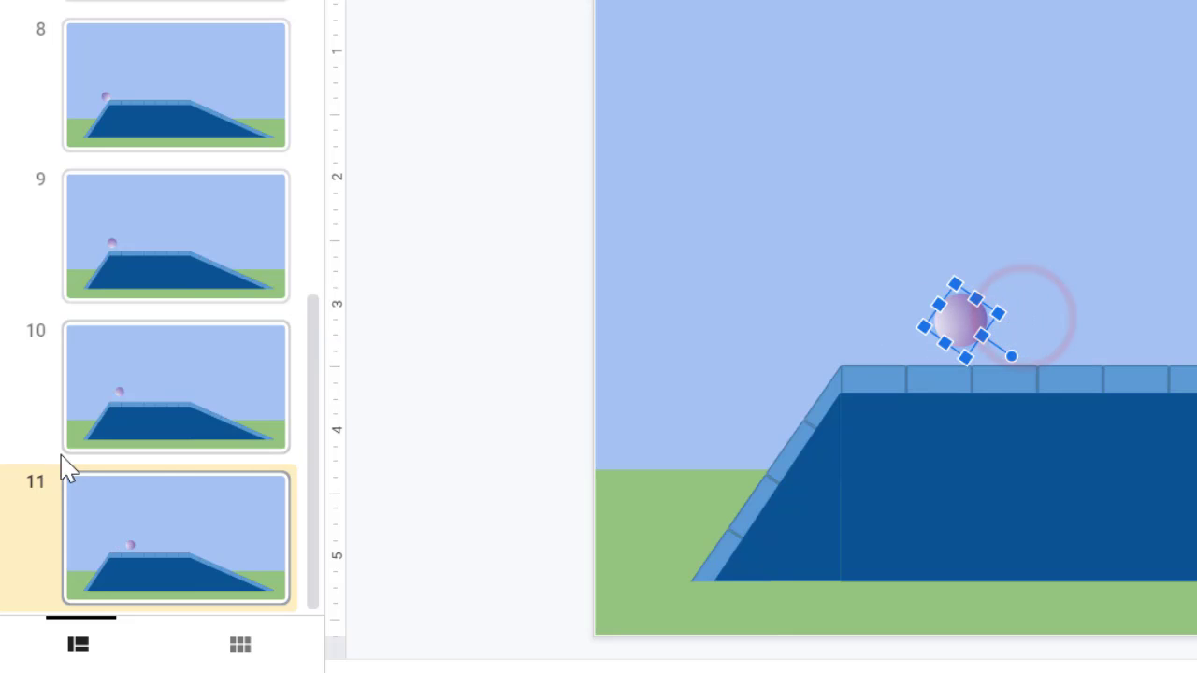
Duplicate slide 11, then lower the copy's ball to just above the third flat tile and rotate it to about 164°
{"action": "right_click", "coordinate": [147, 525]}
{"action": "left_click", "coordinate": [250, 209]}
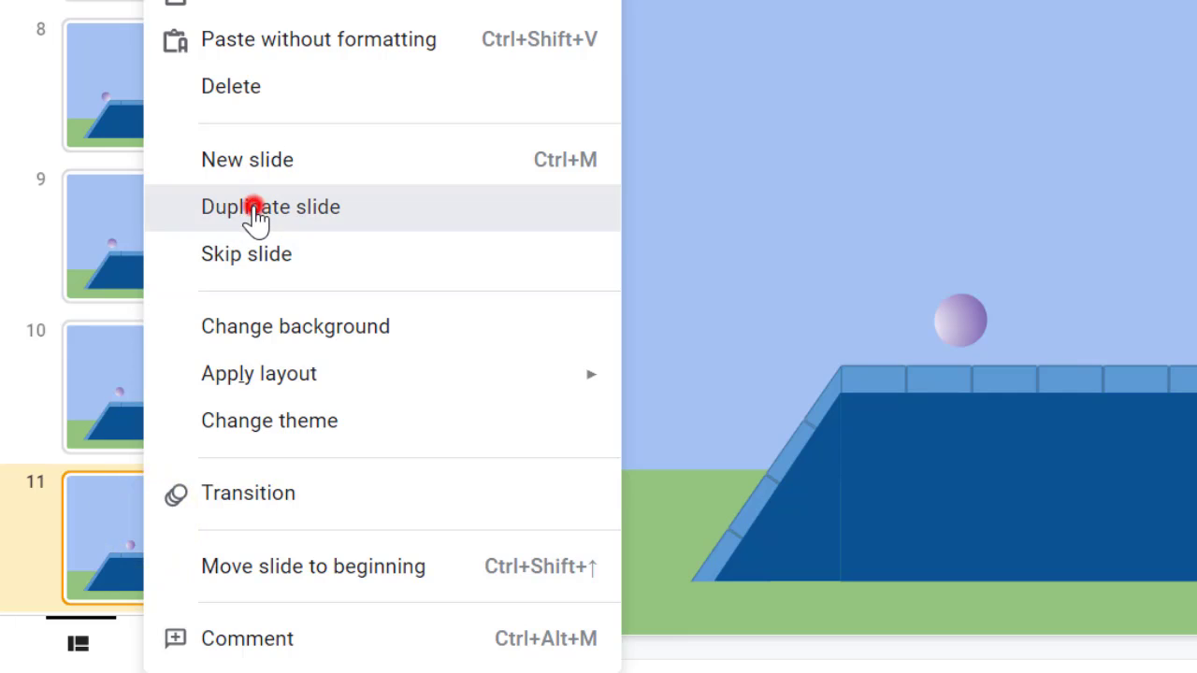
{"action": "left_click", "coordinate": [967, 317]}
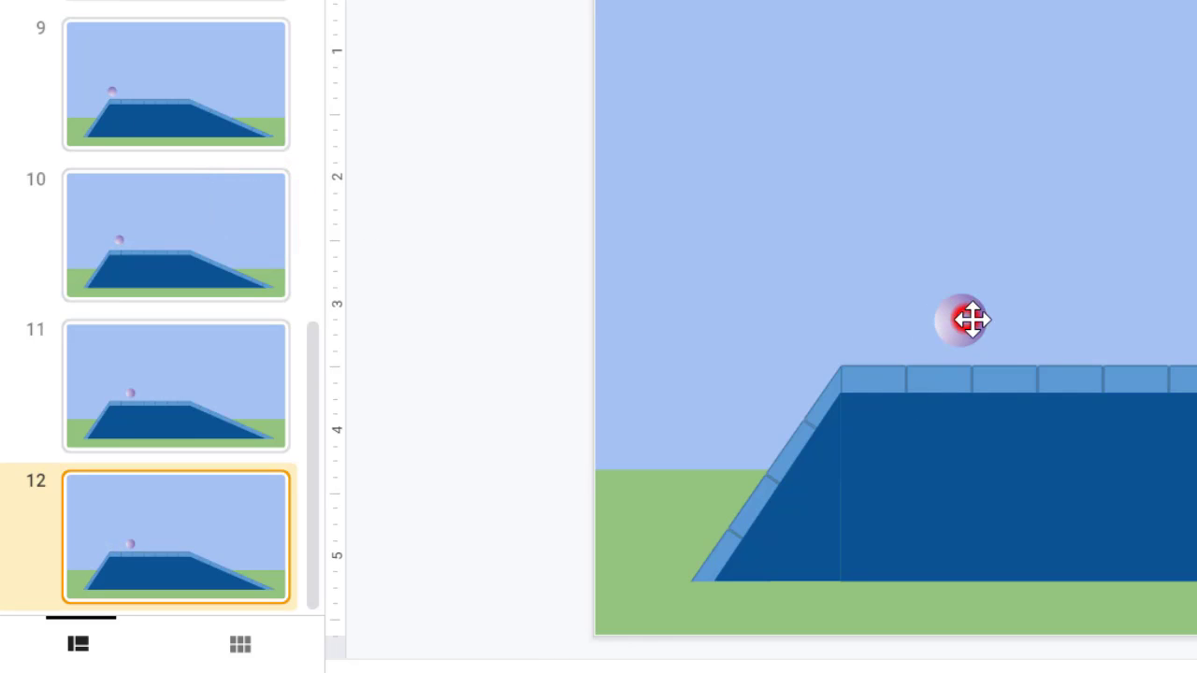
{"action": "left_click_drag", "start_coordinate": [1025, 334], "coordinate": [1042, 396]}
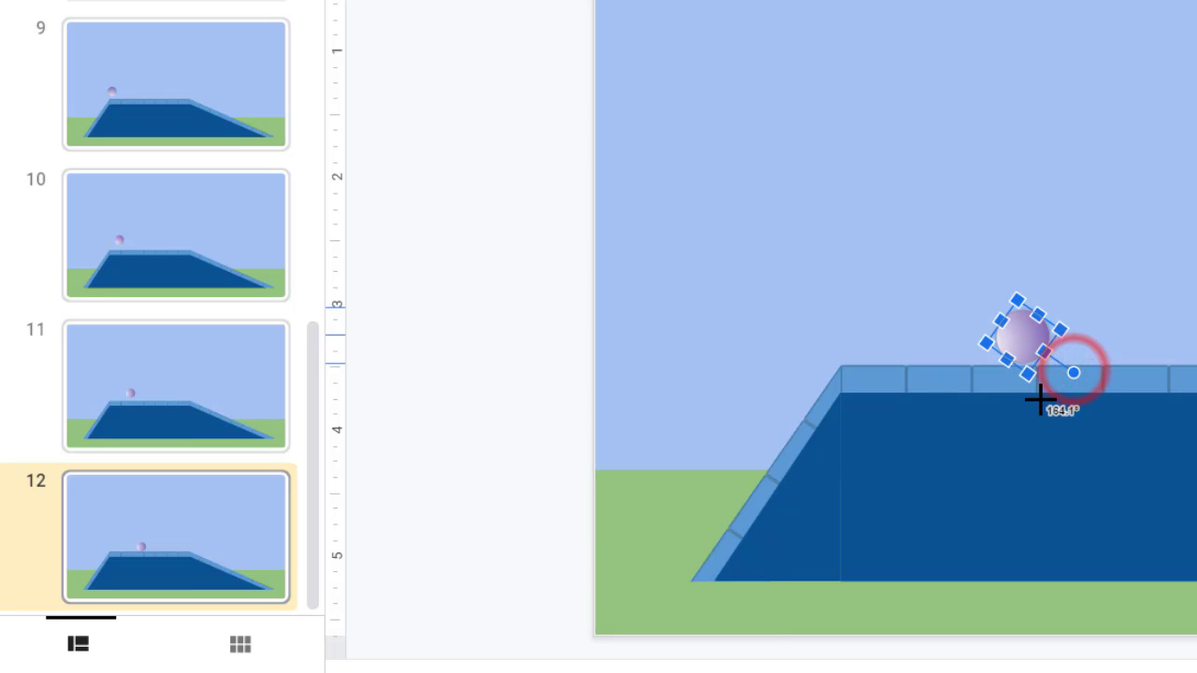
Duplicate slide 12, then move the copy's ball forward and slightly up above the start of the fourth flat tile and rotate it clockwise
{"action": "right_click", "coordinate": [149, 541]}
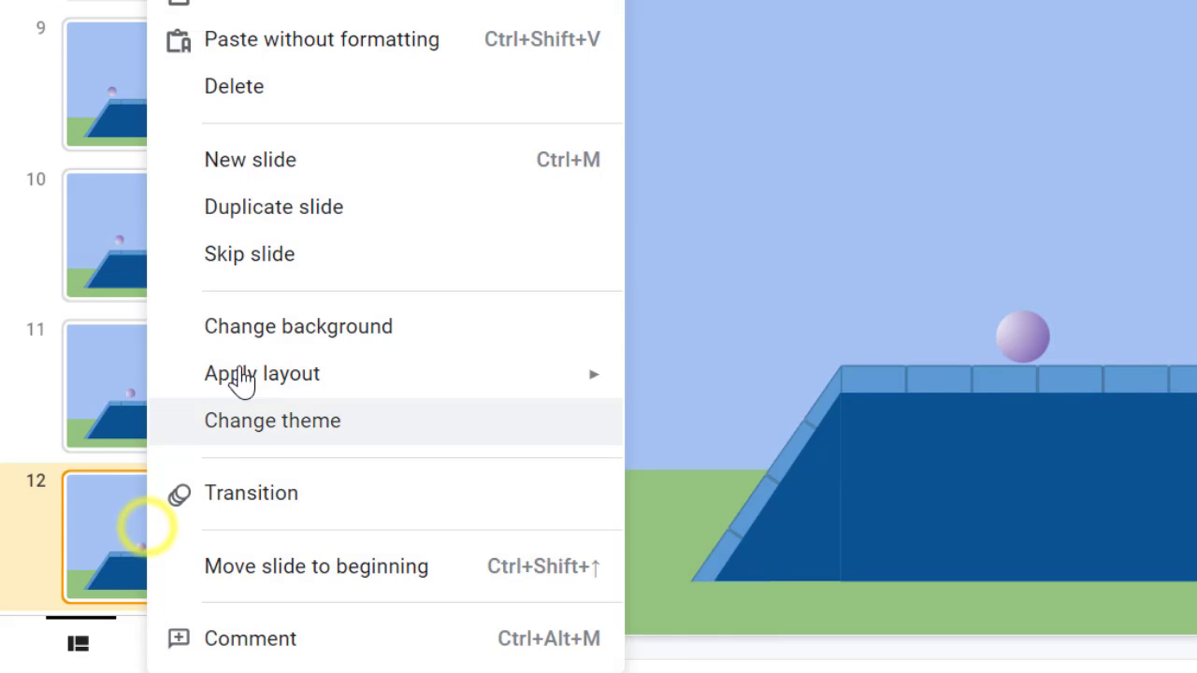
{"action": "left_click", "coordinate": [362, 208]}
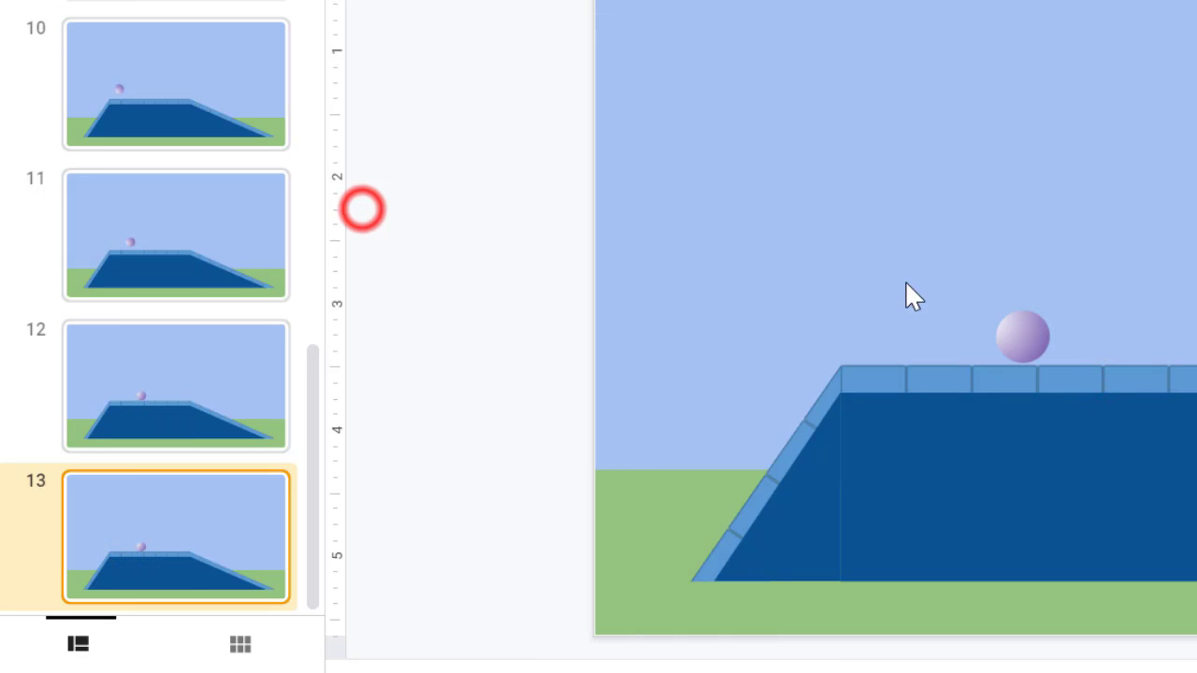
{"action": "left_click", "coordinate": [1039, 330]}
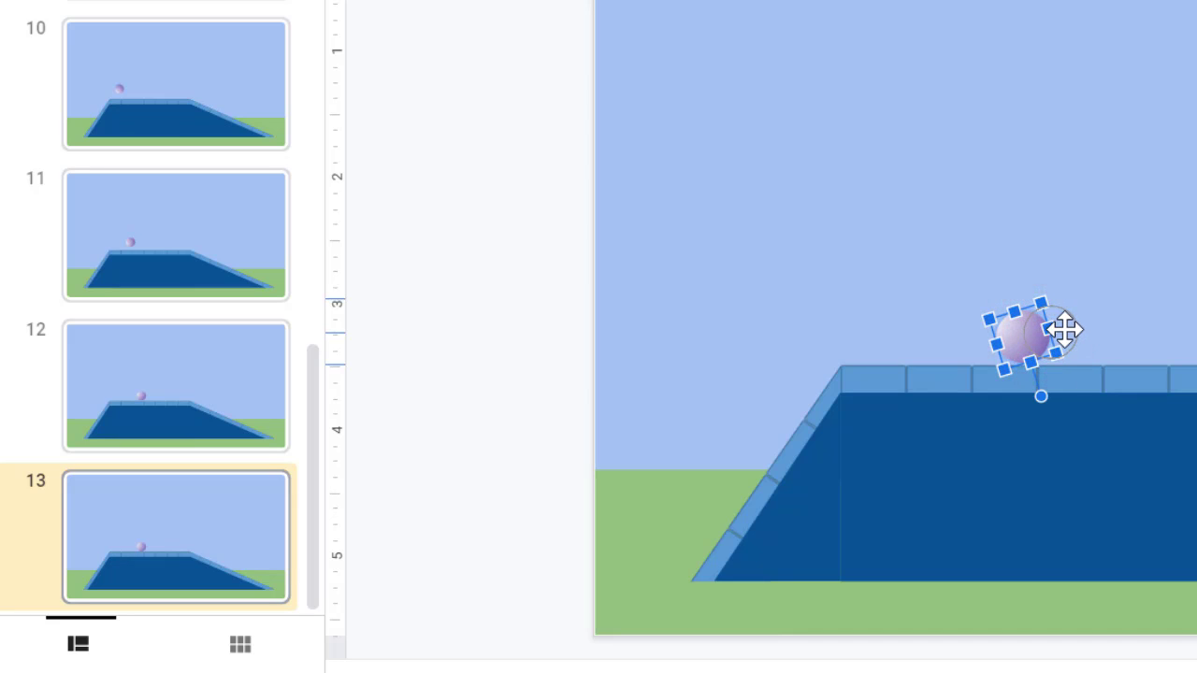
{"action": "left_click_drag", "start_coordinate": [1061, 330], "coordinate": [1090, 326]}
{"action": "left_click_drag", "start_coordinate": [1063, 394], "coordinate": [999, 396]}
Duplicate slide 13, then move the copy's ball forward and down onto the end of the fourth flat tile and rotate it clockwise
{"action": "right_click", "coordinate": [247, 498]}
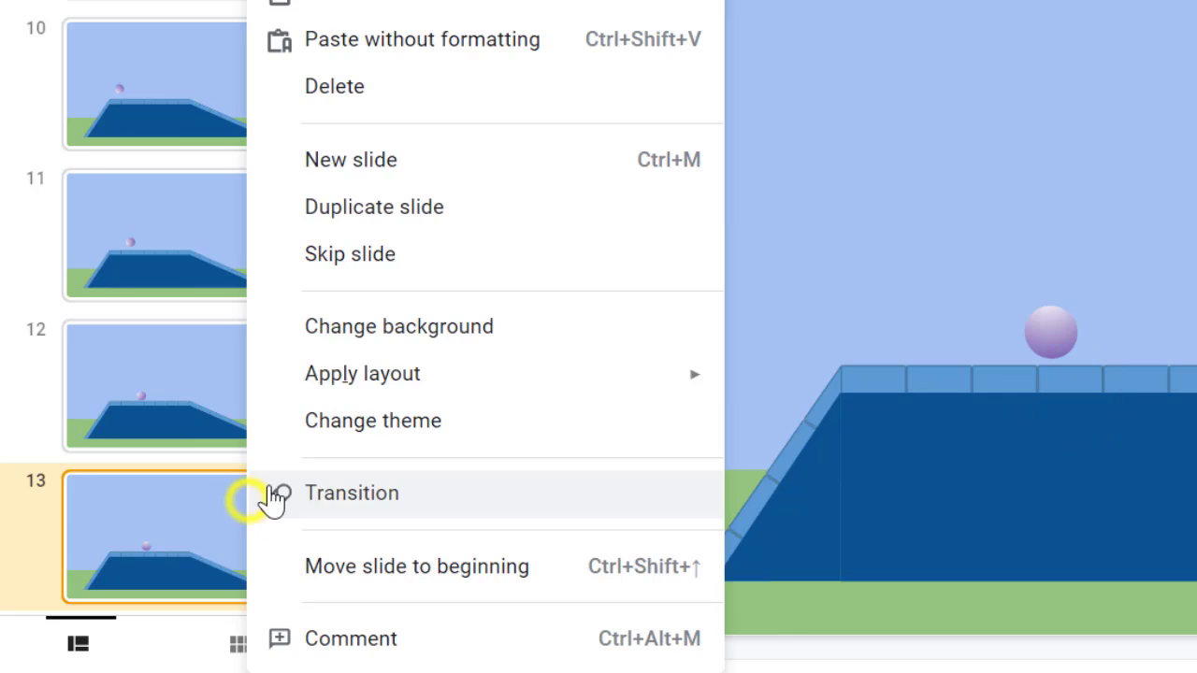
{"action": "left_click", "coordinate": [436, 201]}
{"action": "left_click", "coordinate": [1045, 311]}
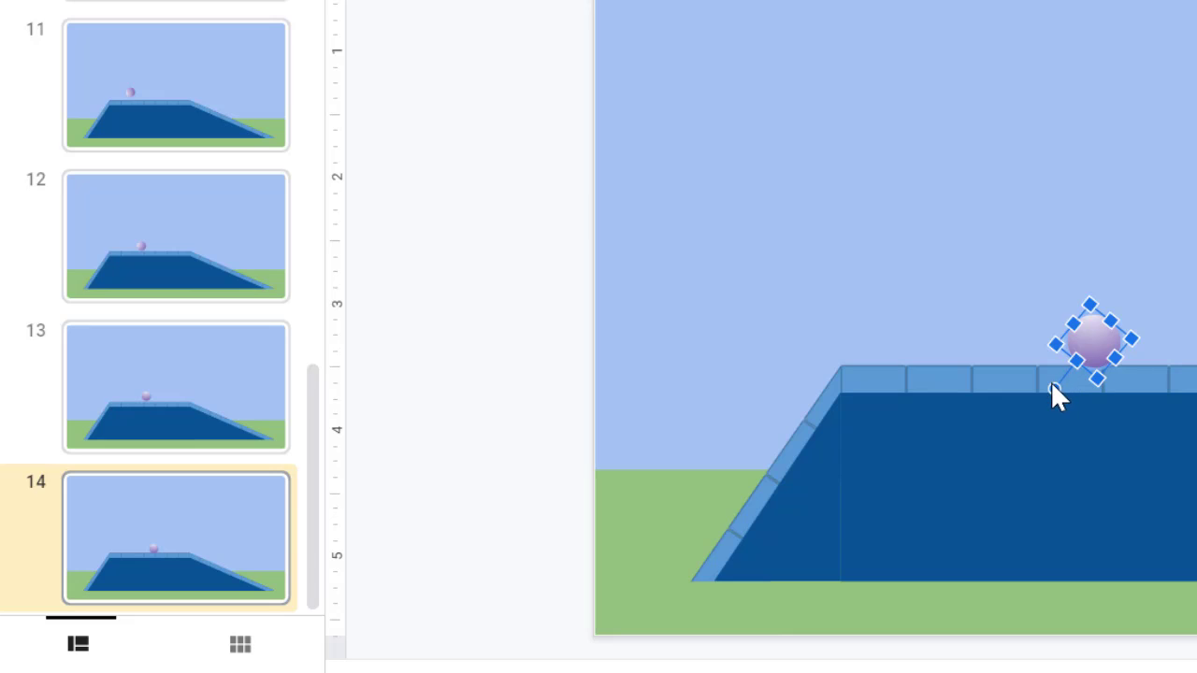
{"action": "left_click", "coordinate": [1050, 383]}
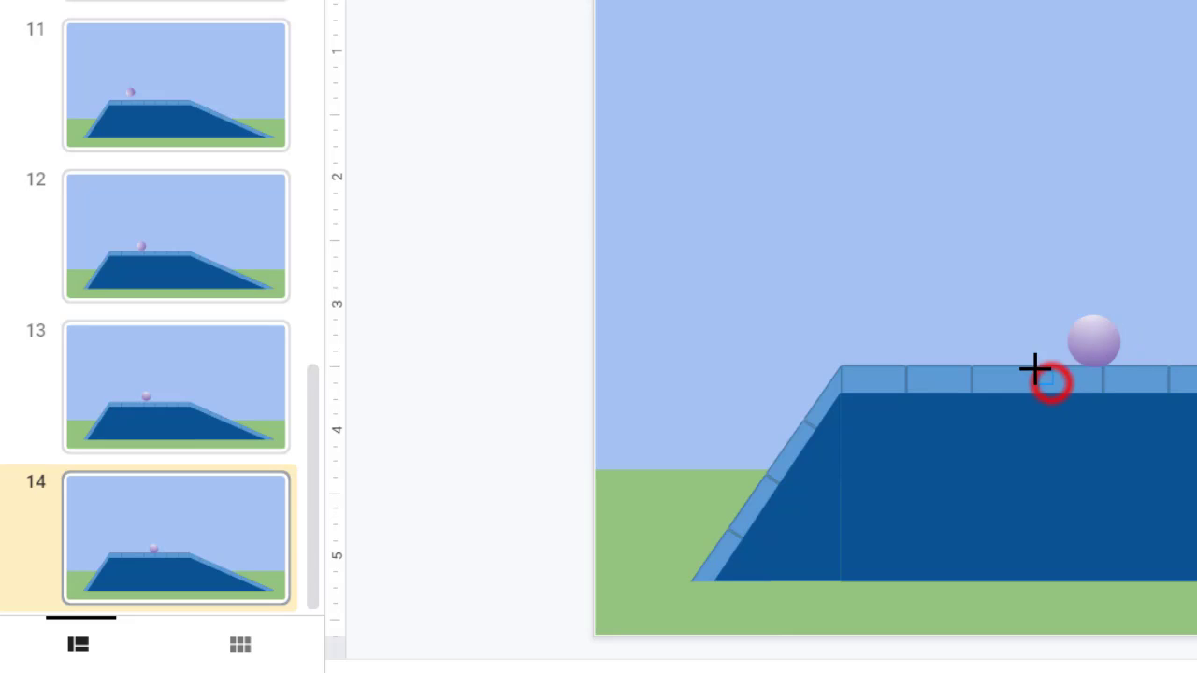
{"action": "left_click", "coordinate": [1086, 343]}
{"action": "mouse_move", "coordinate": [1050, 391]}
{"action": "left_mouse_down"}
{"action": "mouse_move", "coordinate": [1026, 393]}
{"action": "mouse_move", "coordinate": [1017, 379]}
{"action": "left_mouse_up"}
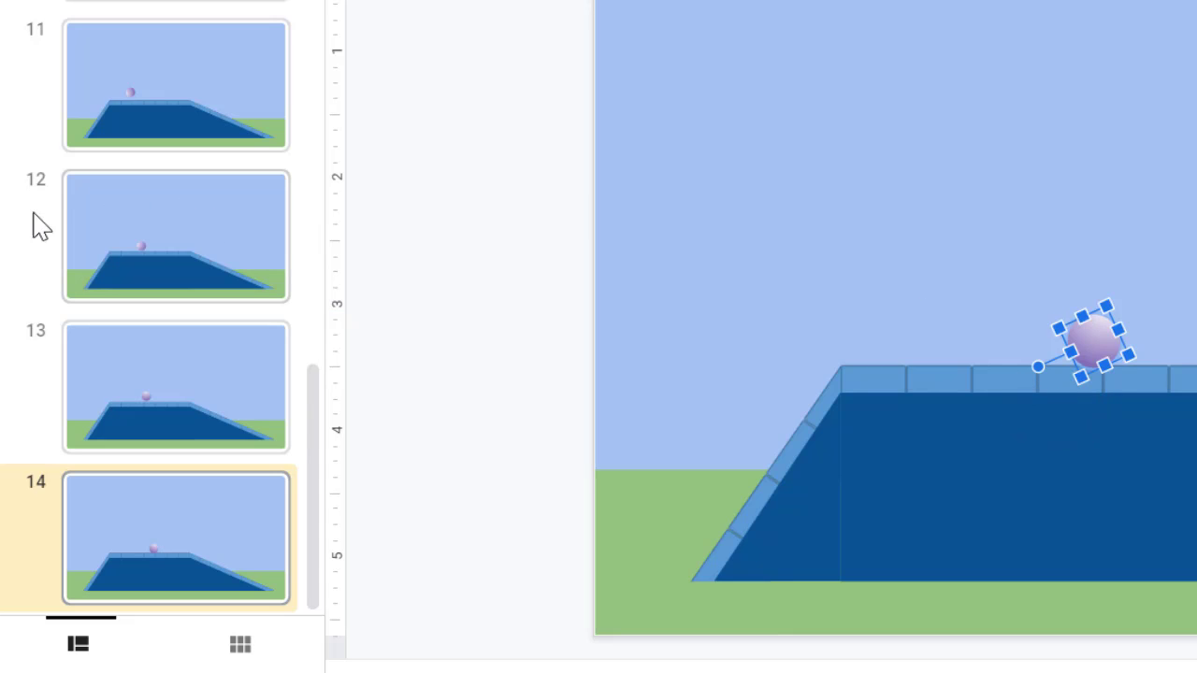
Duplicate slide 14, then move the copy's ball forward to the end of the fifth flat tile and rotate it clockwise
{"action": "right_click", "coordinate": [147, 526]}
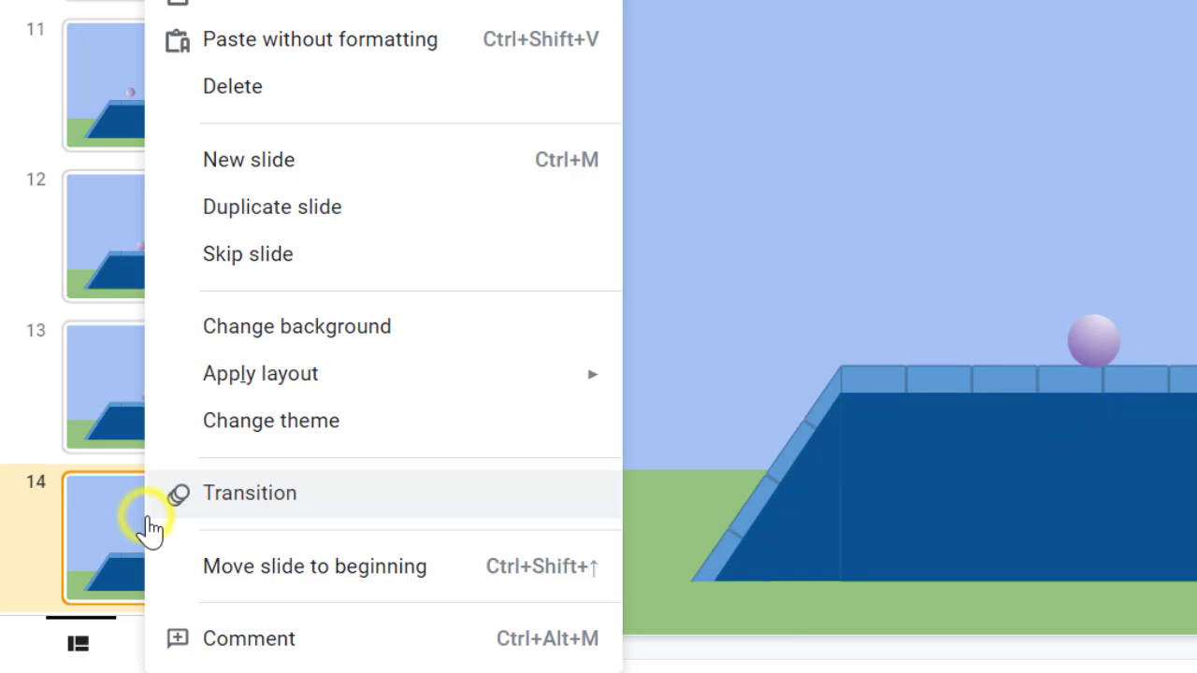
{"action": "left_click", "coordinate": [366, 215]}
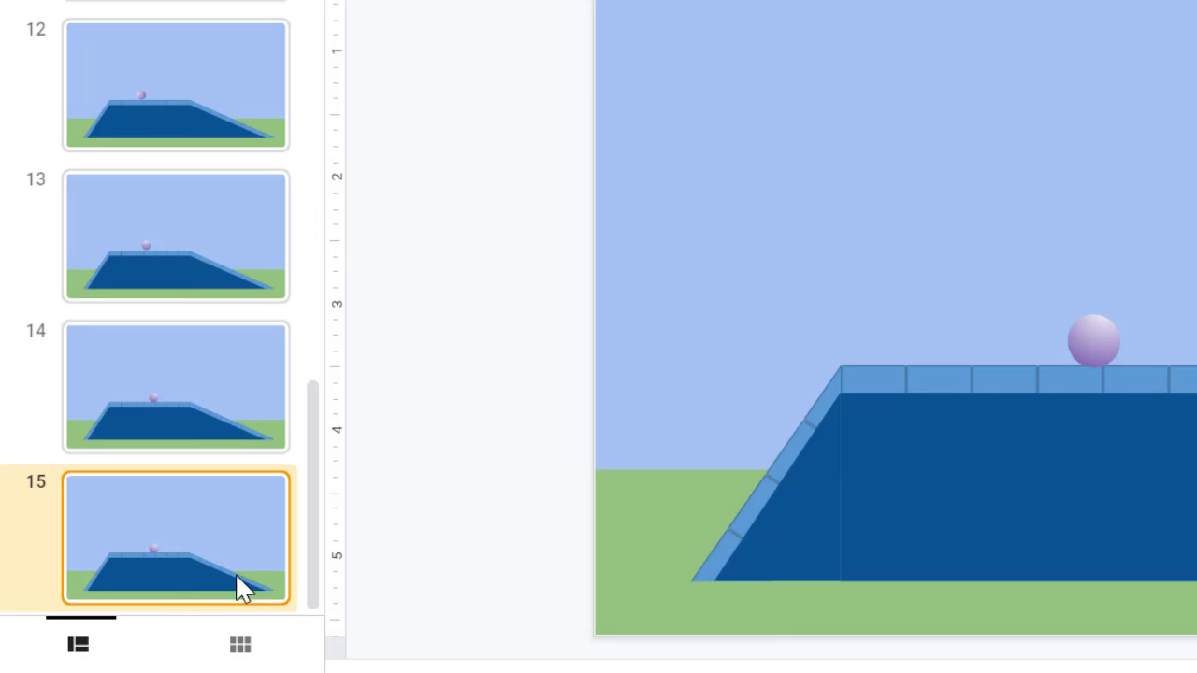
{"action": "left_click", "coordinate": [1081, 338]}
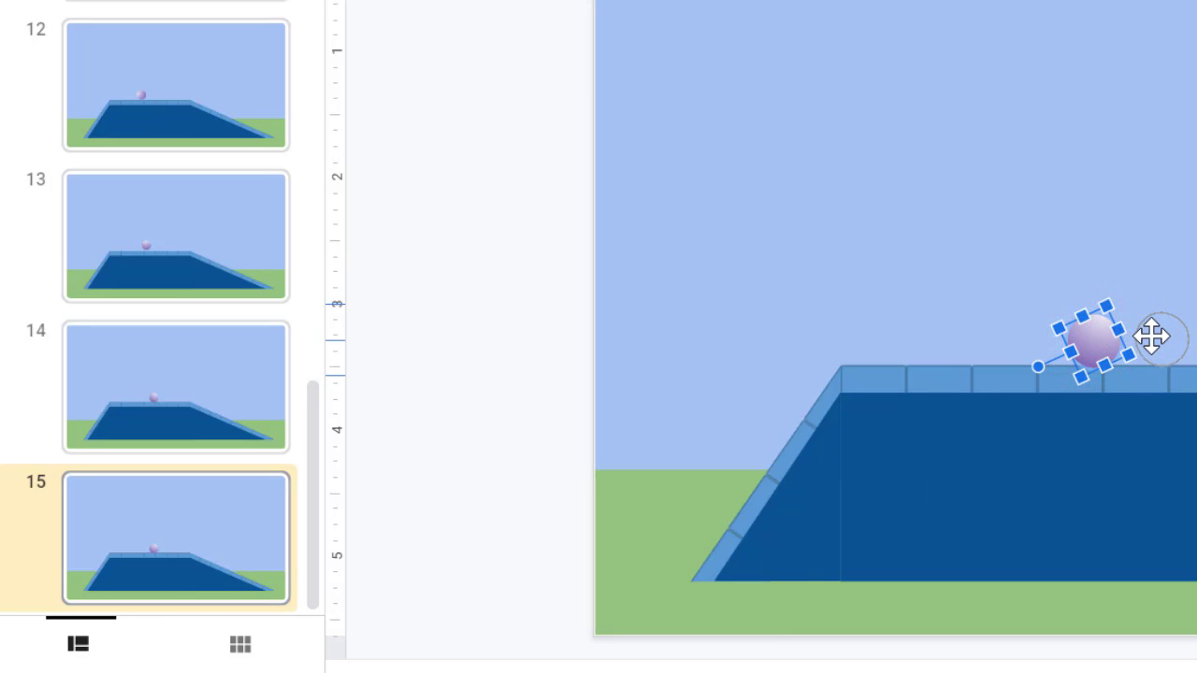
{"action": "left_click_drag", "start_coordinate": [1076, 367], "coordinate": [1103, 310]}
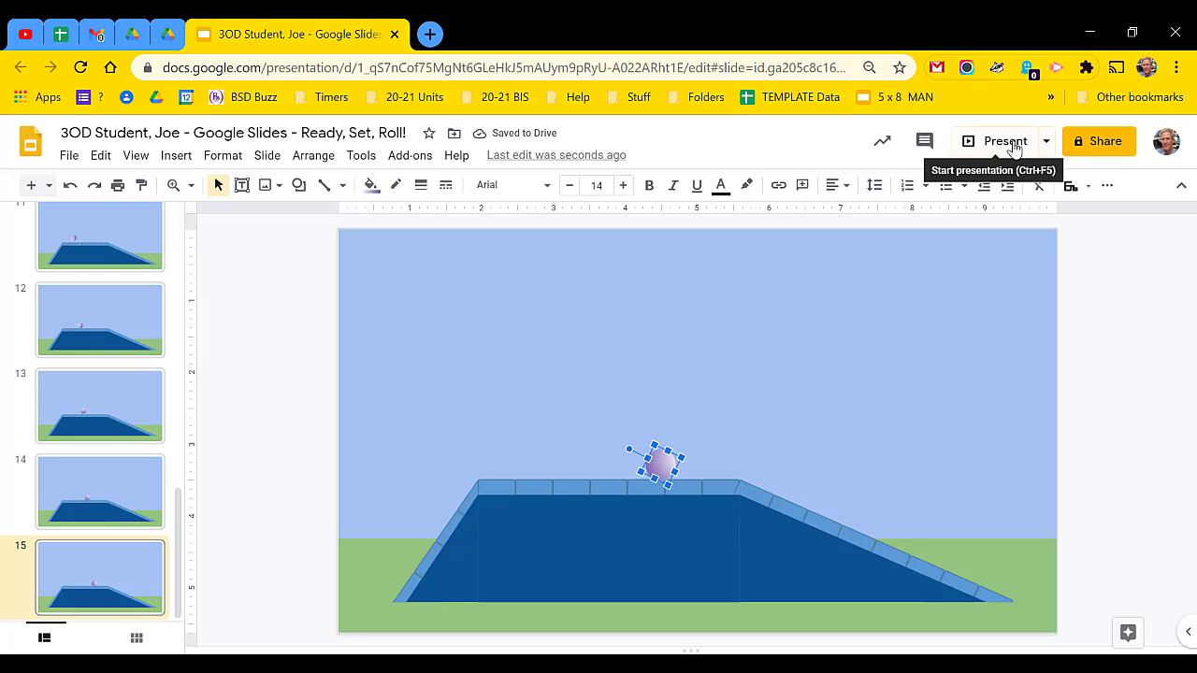
Present the slideshow full screen, flip back from slide 15 to the Ready slide, and play forward to check the ball's motion
{"action": "left_click", "coordinate": [1012, 146]}
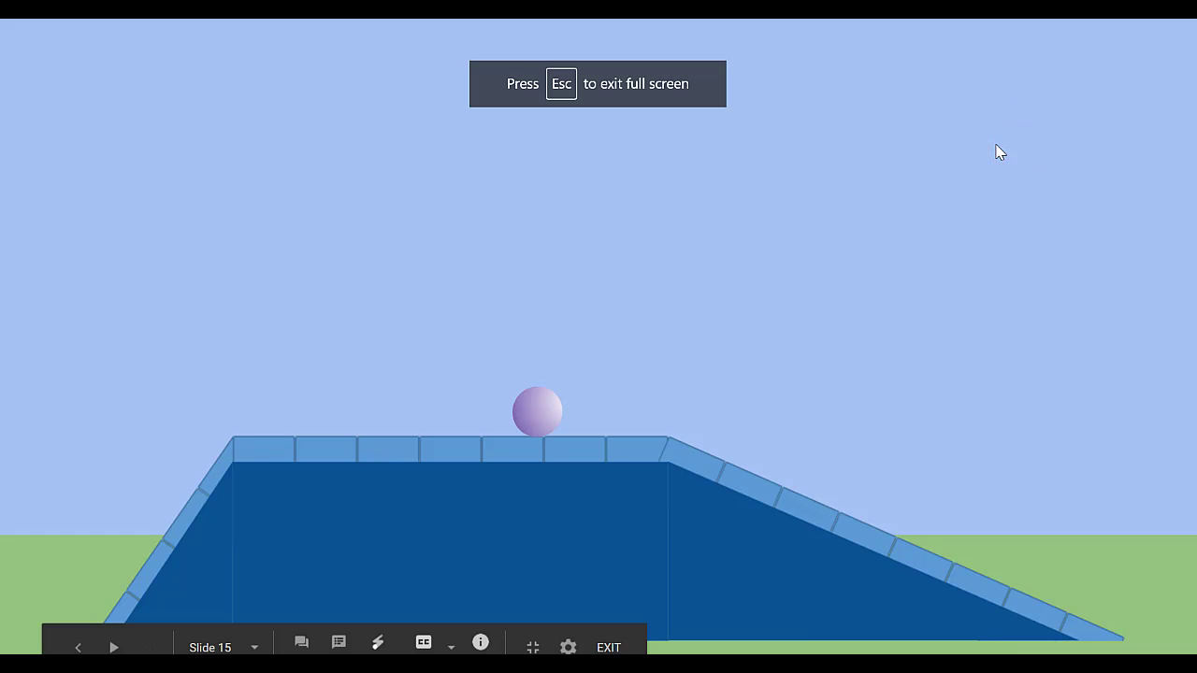
{"action": "key", "text": "Left"}
{"action": "key", "text": "Left"}
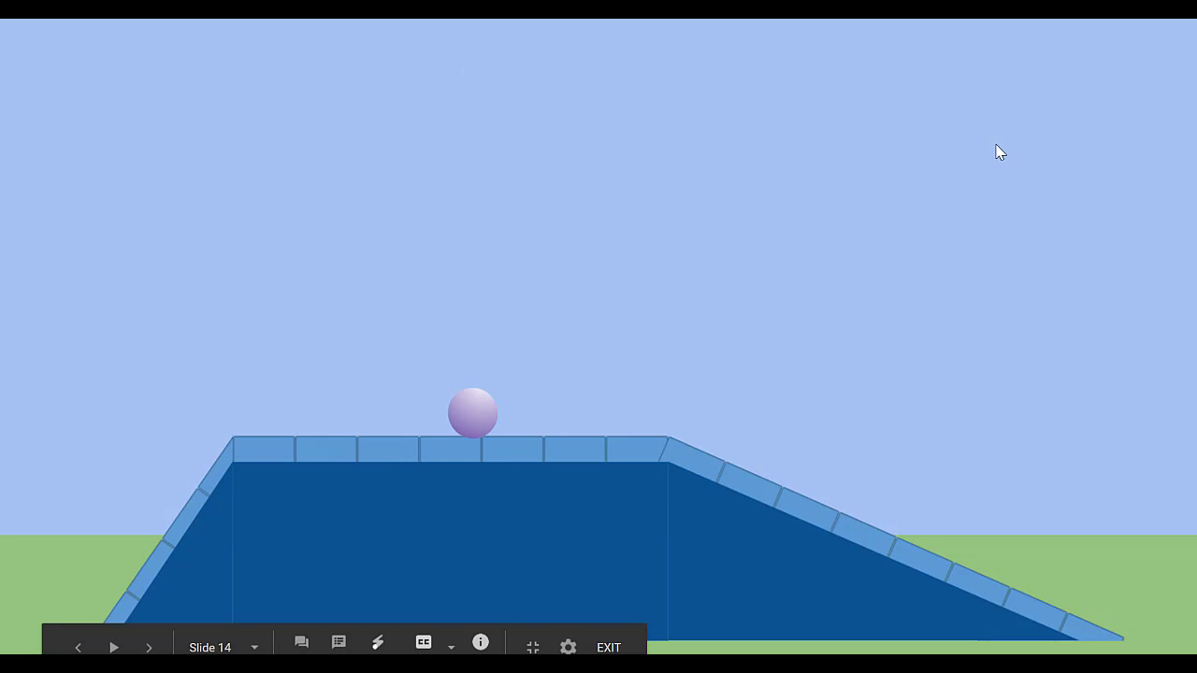
{"action": "key", "text": "Left"}
{"action": "key", "text": "Left"}
{"action": "key", "text": "Left"}
{"action": "key", "text": "Left"}
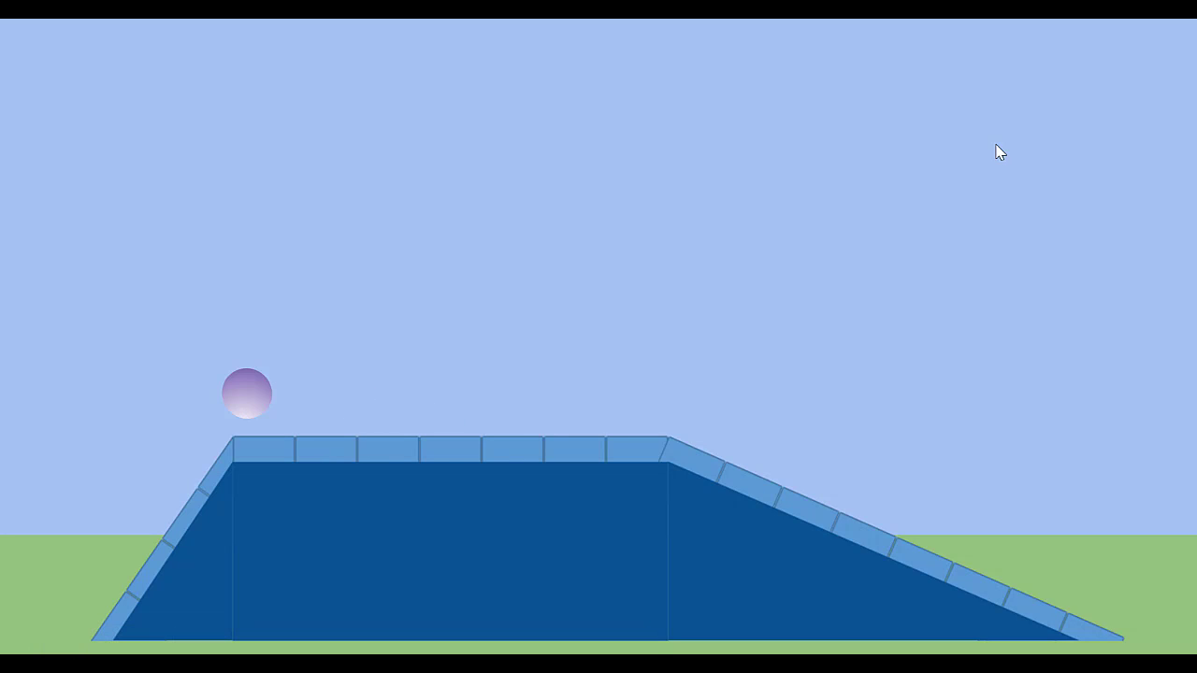
{"action": "key", "text": "Left"}
{"action": "key", "text": "Left"}
{"action": "key", "text": "Left"}
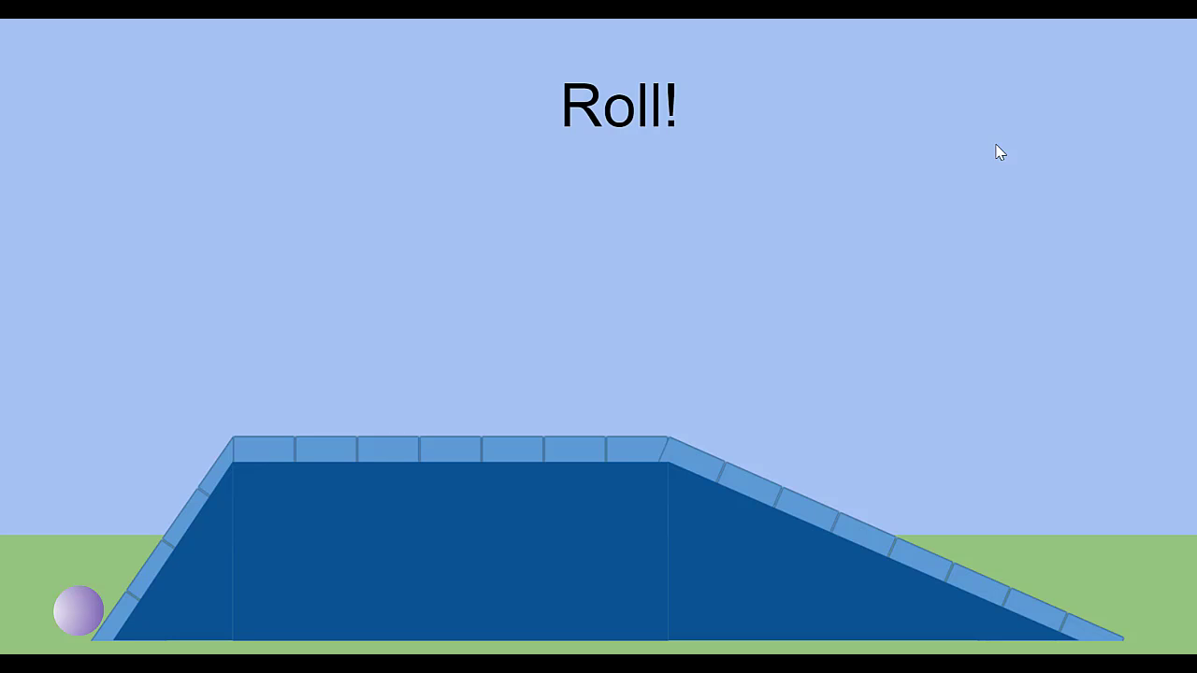
{"action": "key", "text": "Left"}
{"action": "key", "text": "Left"}
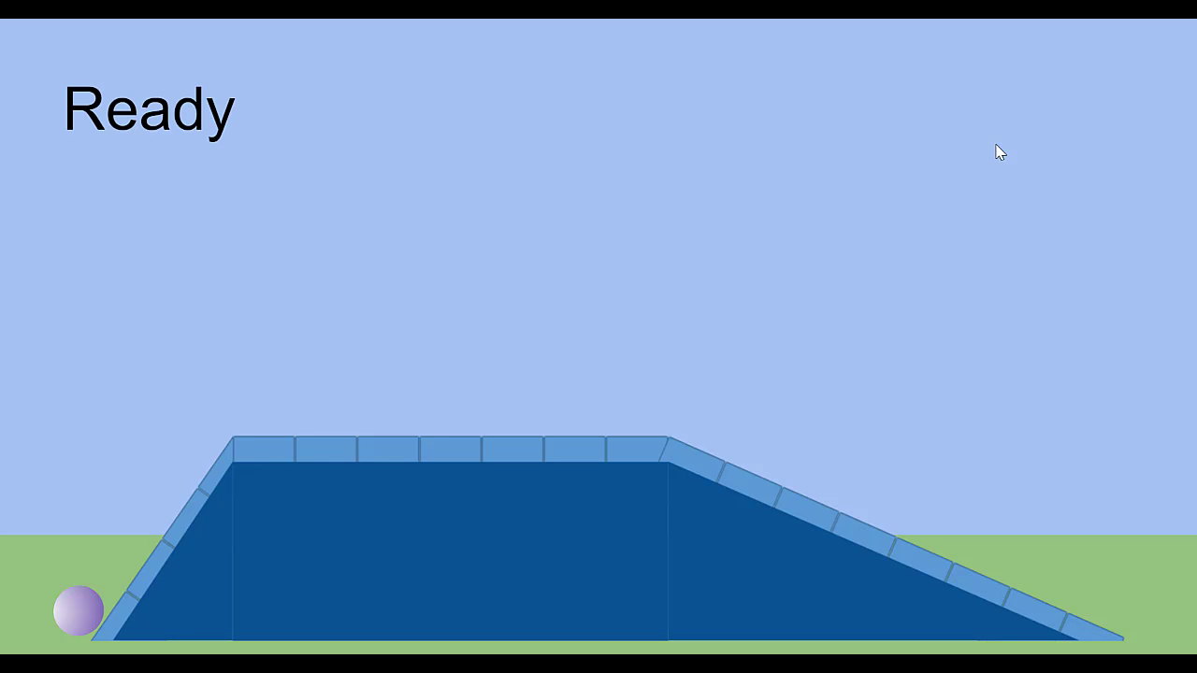
{"action": "key", "text": "Right"}
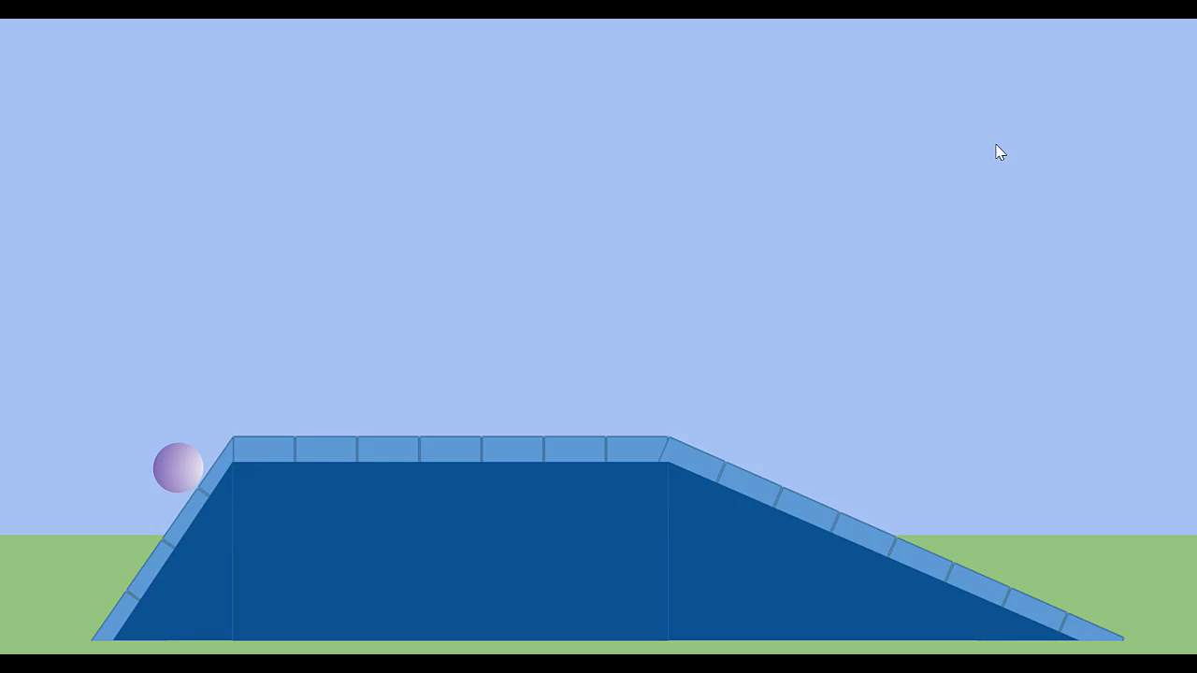